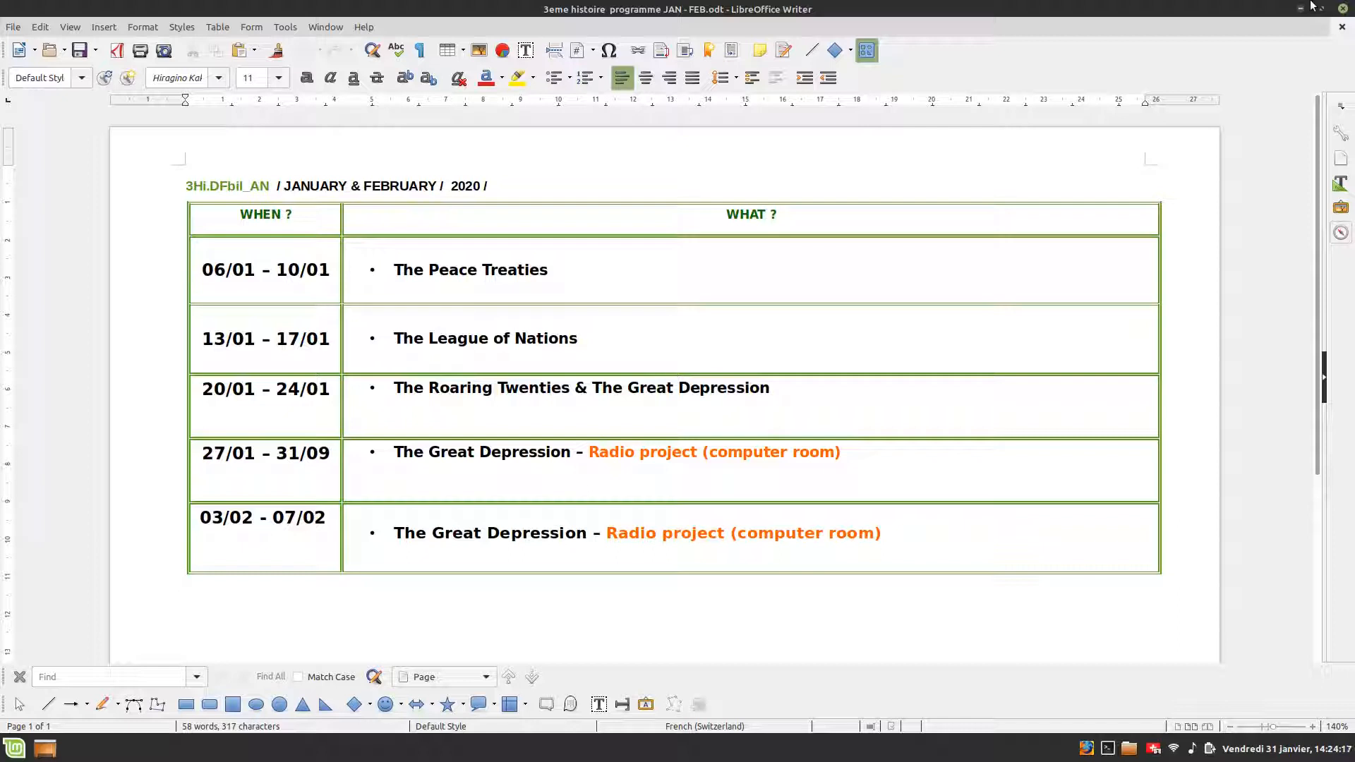
# - Review the dates and topics in the schedule table by selecting and clicking through its cells
pyautogui.scroll(-1, 677, 543)
pyautogui.scroll(1, 645, 448)
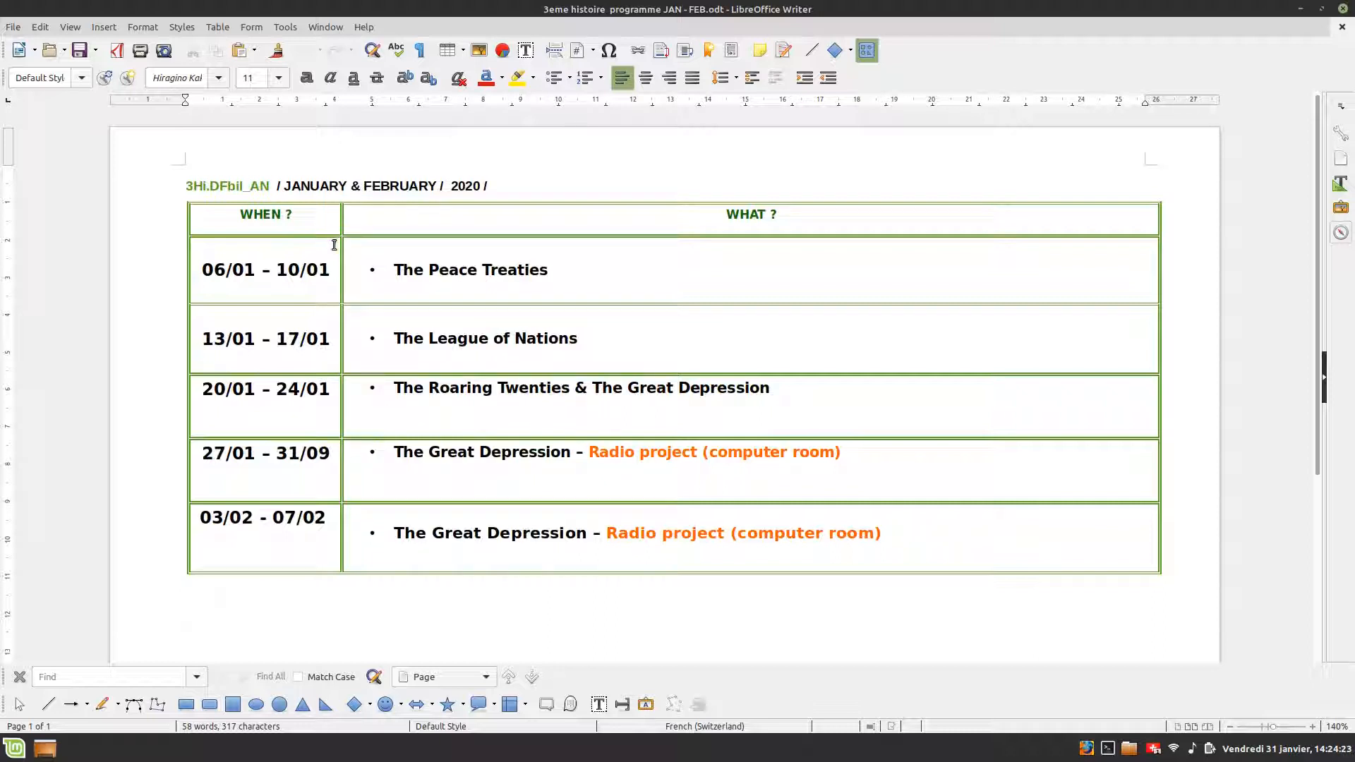
pyautogui.moveTo(227, 267); pyautogui.dragTo(350, 267)
pyautogui.moveTo(246, 321); pyautogui.dragTo(281, 339)
pyautogui.moveTo(258, 395); pyautogui.dragTo(323, 406)
pyautogui.click(414, 279)
pyautogui.click(465, 350)
pyautogui.click(509, 403)
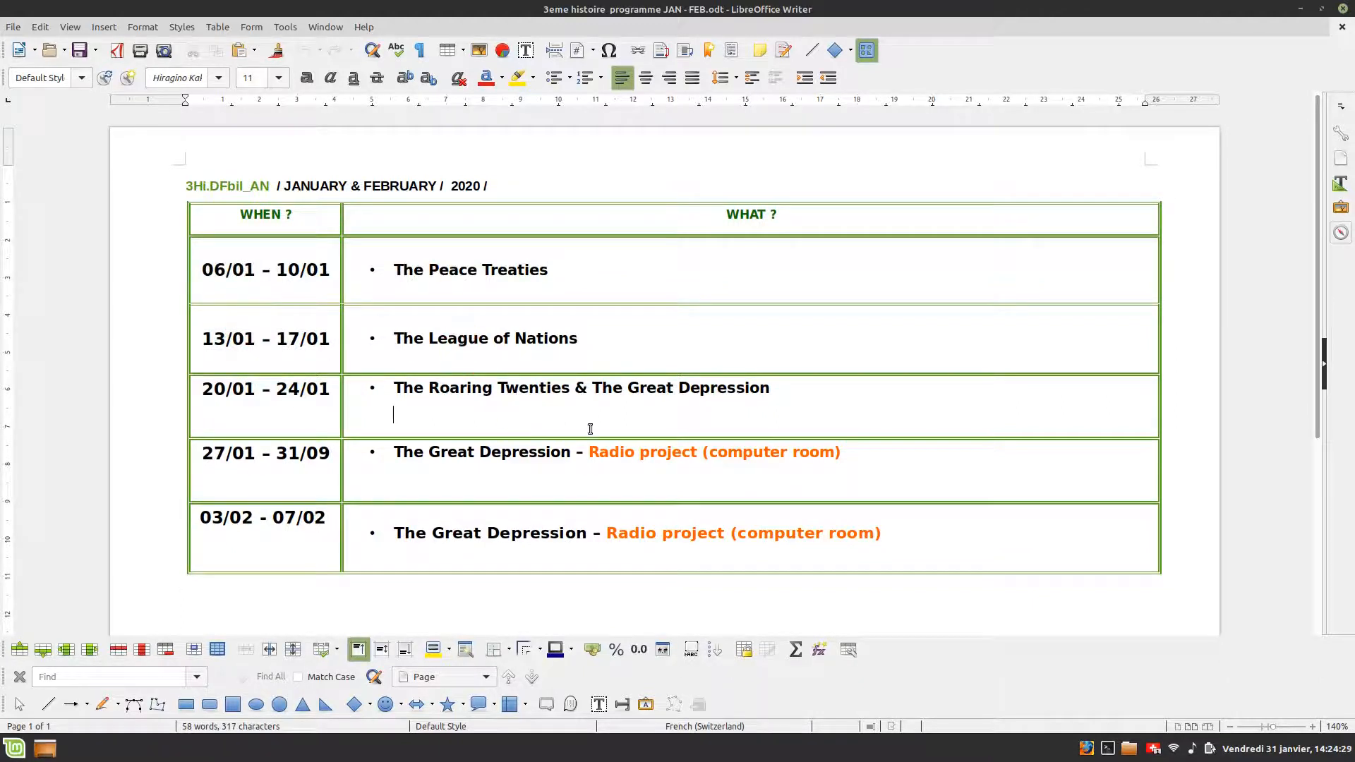
pyautogui.scroll(-4, 601, 512)
pyautogui.scroll(4, 602, 513)
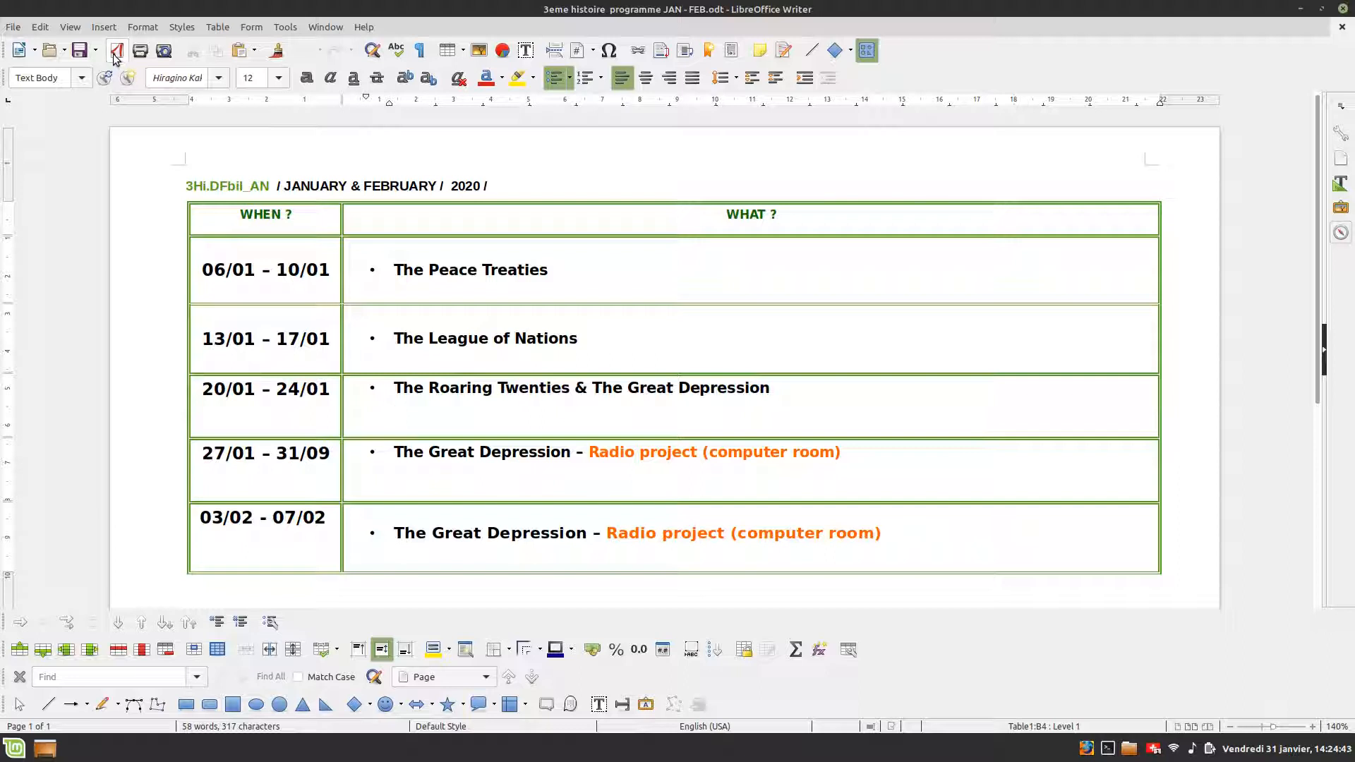
# - Export the document as a PDF to the Desktop under its current name
pyautogui.click(13, 27)
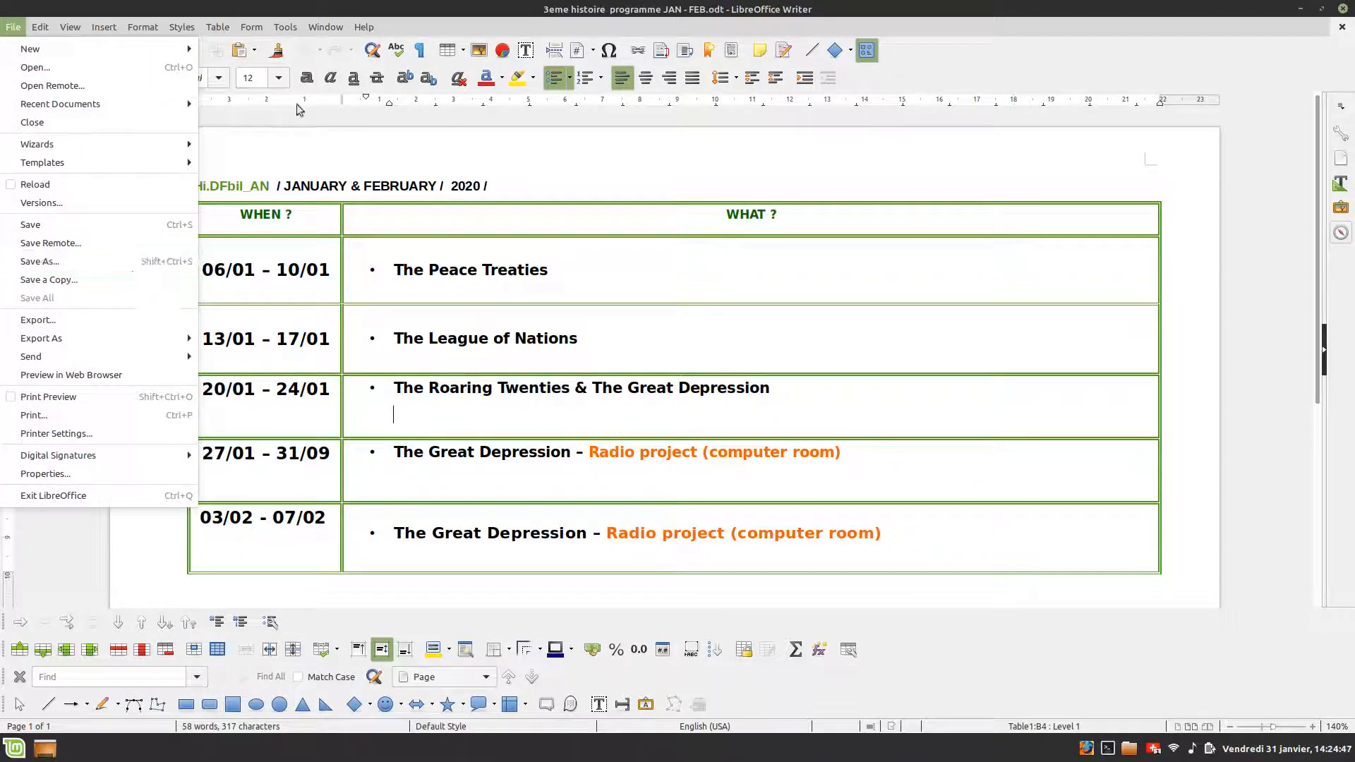
pyautogui.click(303, 134)
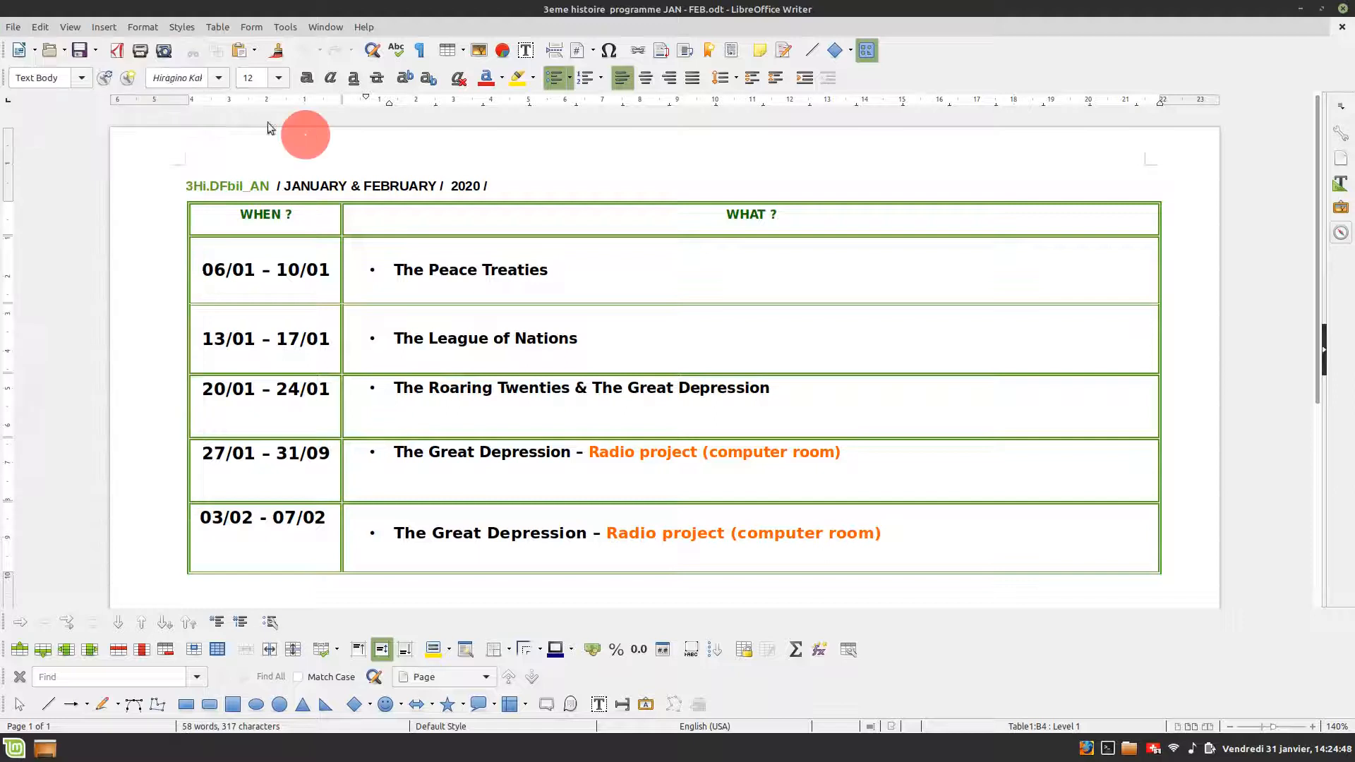
pyautogui.click(117, 53)
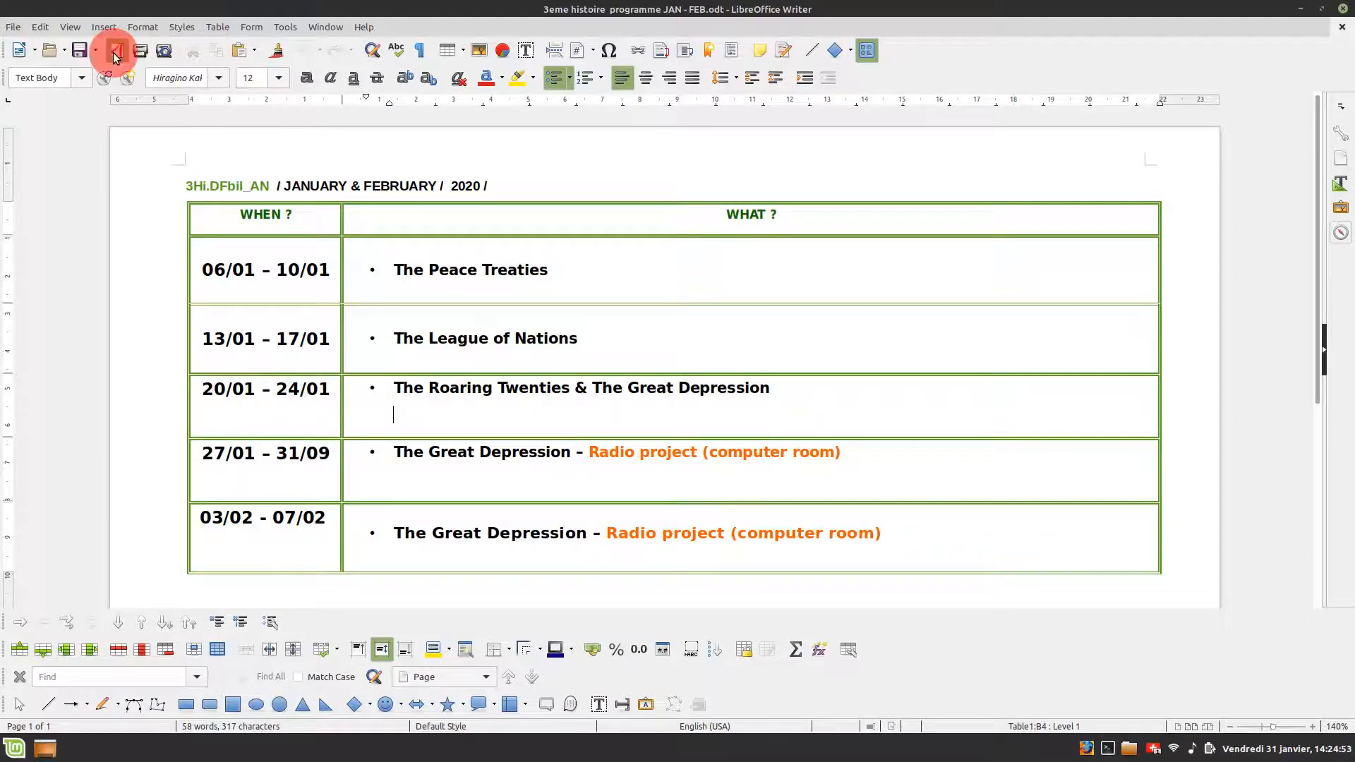
pyautogui.click(212, 203)
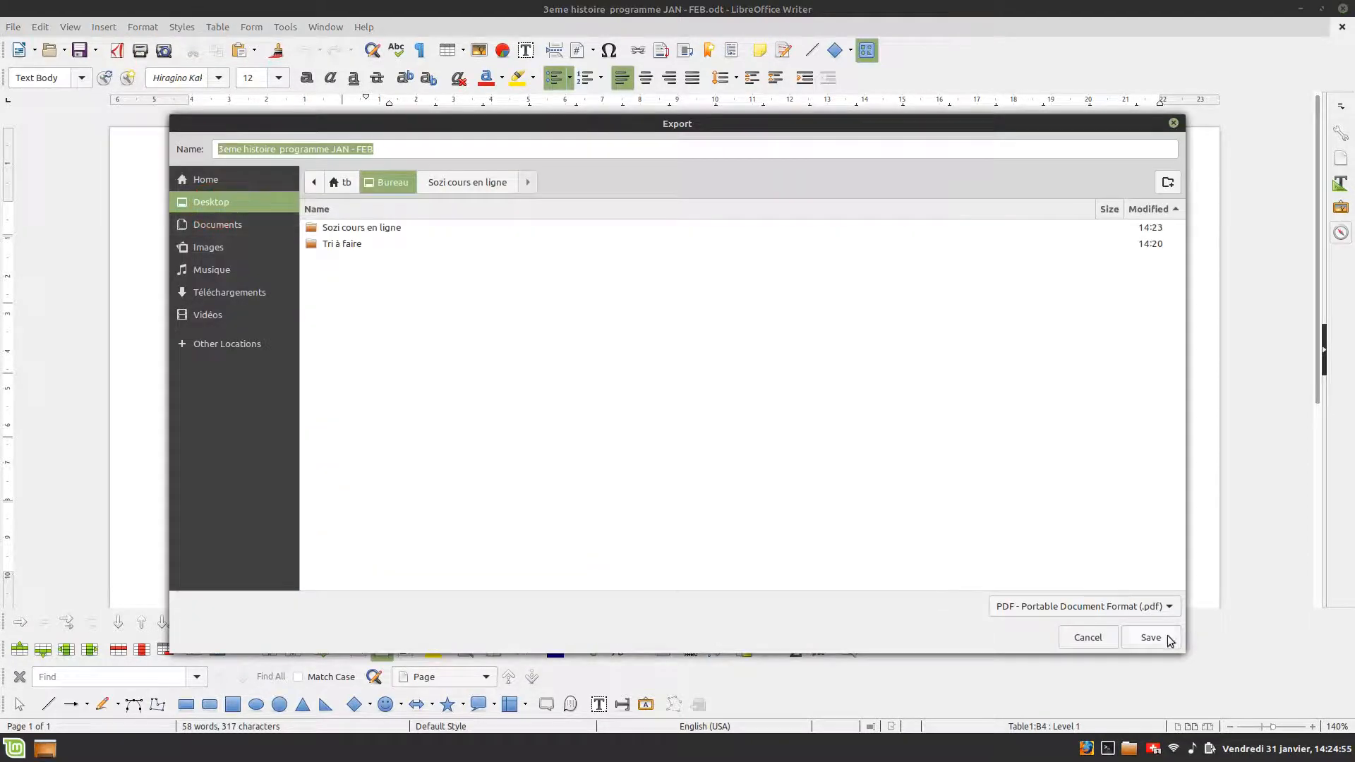
pyautogui.click(1161, 637)
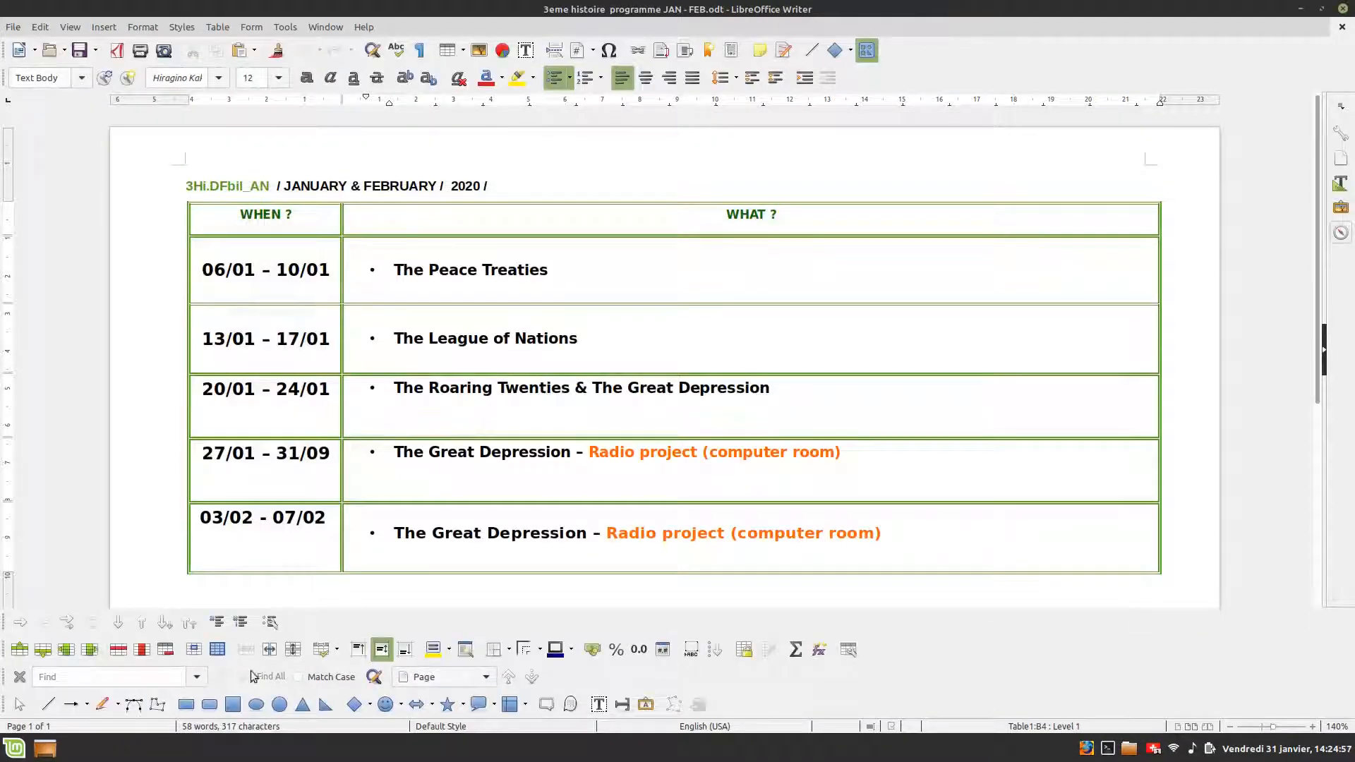
# - Open the exported PDF from the desktop in the document viewer, inspect it and close it
pyautogui.click(45, 748)
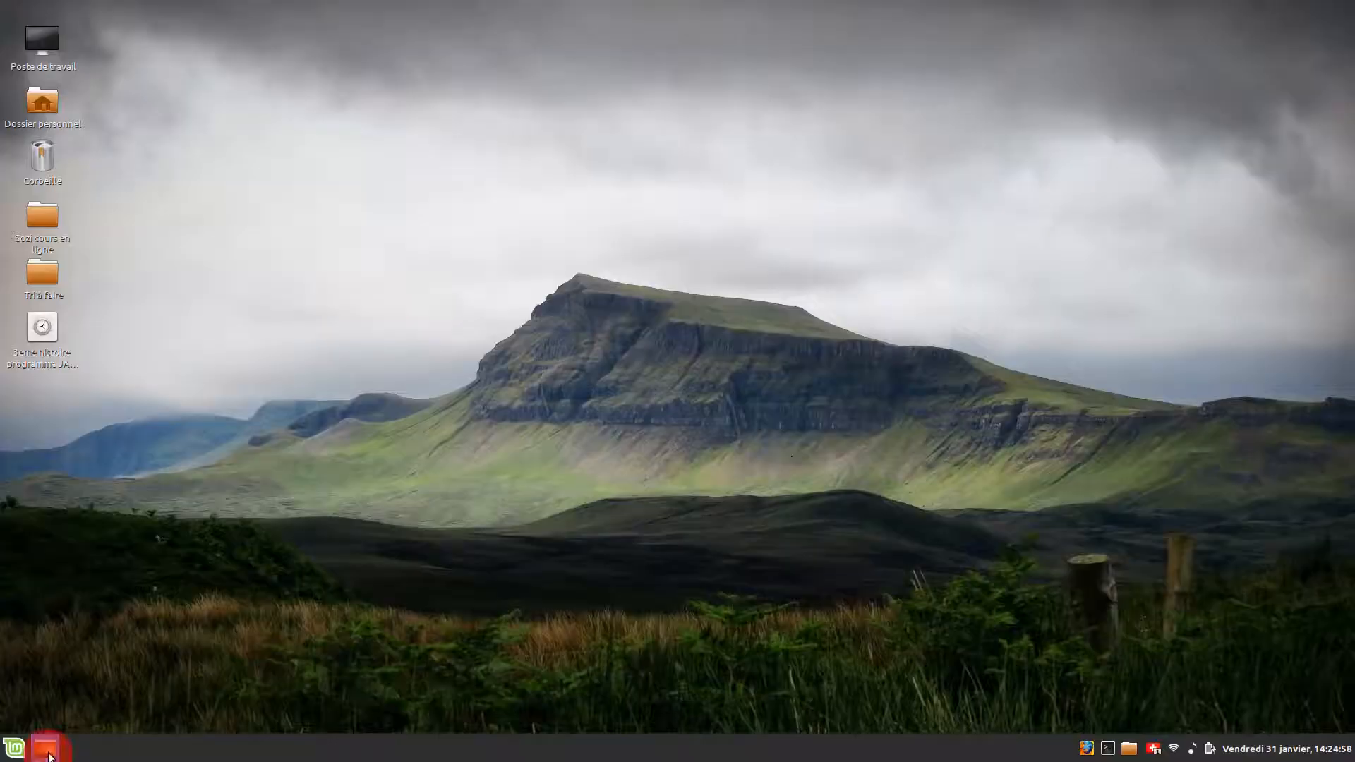
pyautogui.click(38, 334)
pyautogui.doubleClick(38, 337)
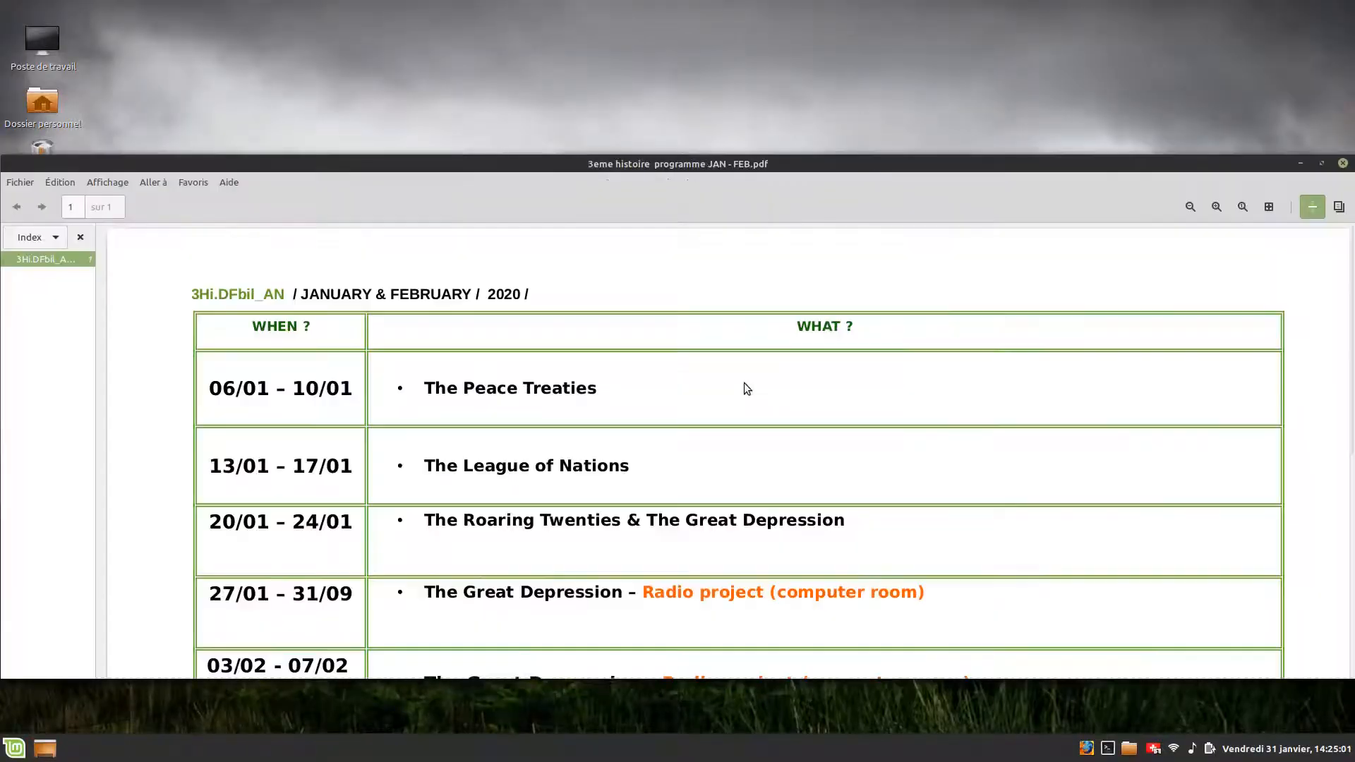
pyautogui.moveTo(880, 155); pyautogui.dragTo(907, 5)
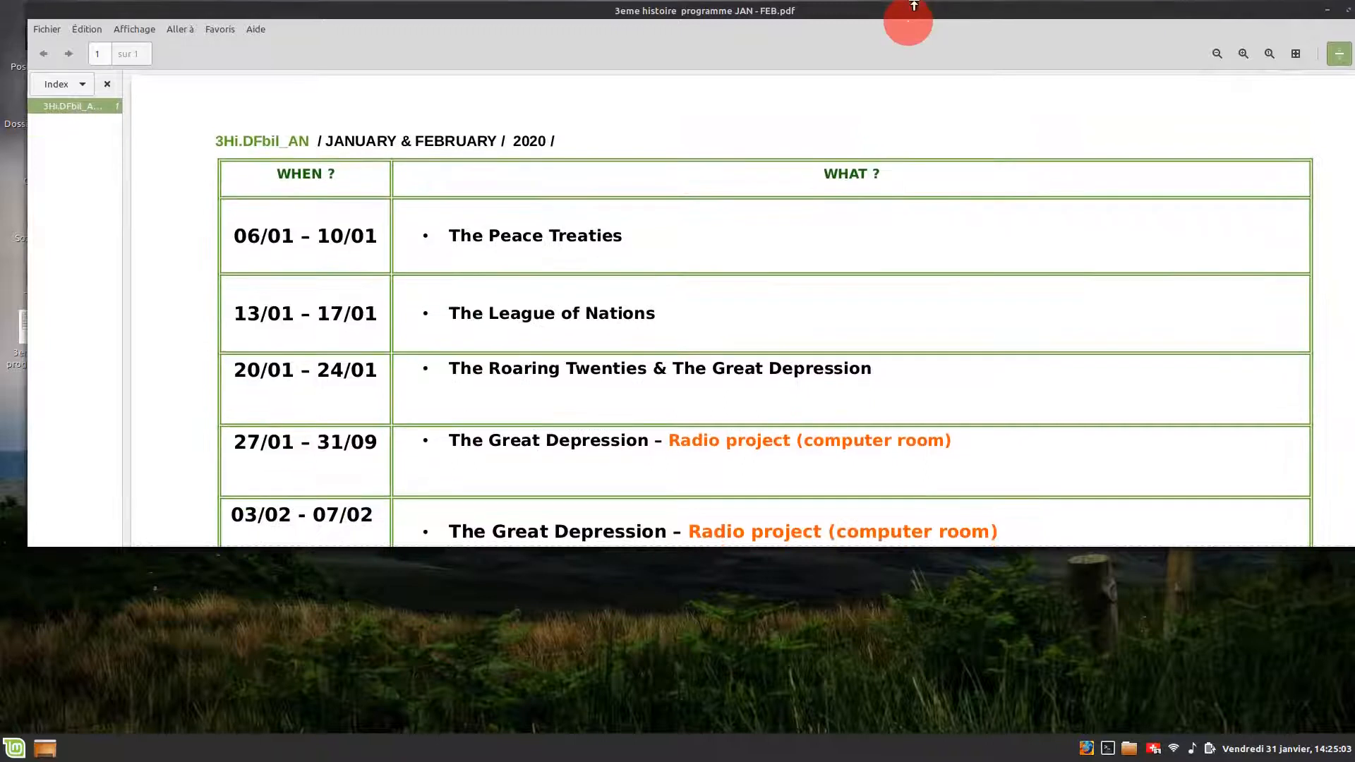
pyautogui.moveTo(932, 540); pyautogui.dragTo(930, 710)
pyautogui.hotkey('ctrl', '-')
pyautogui.hotkey('ctrl', '-')
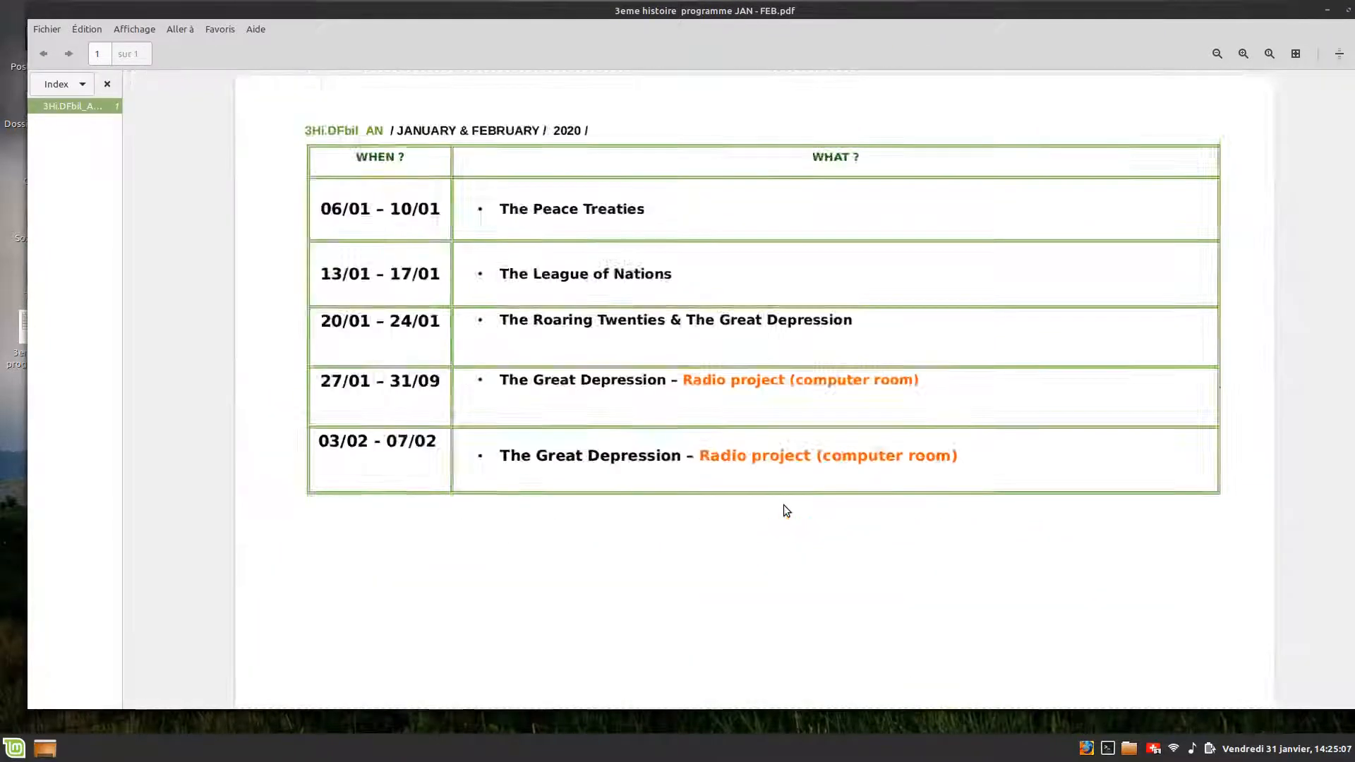
pyautogui.click(1338, 10)
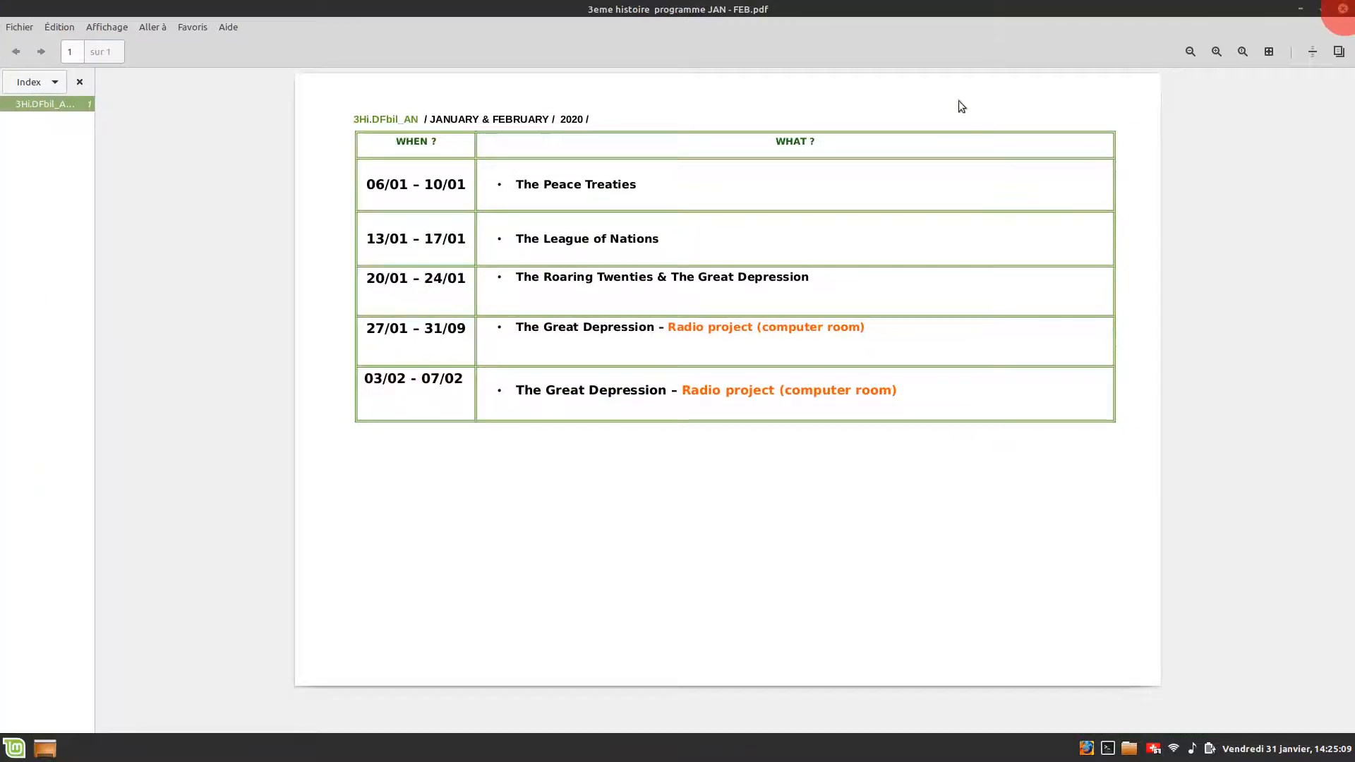
pyautogui.click(1339, 11)
pyautogui.rightClick(47, 335)
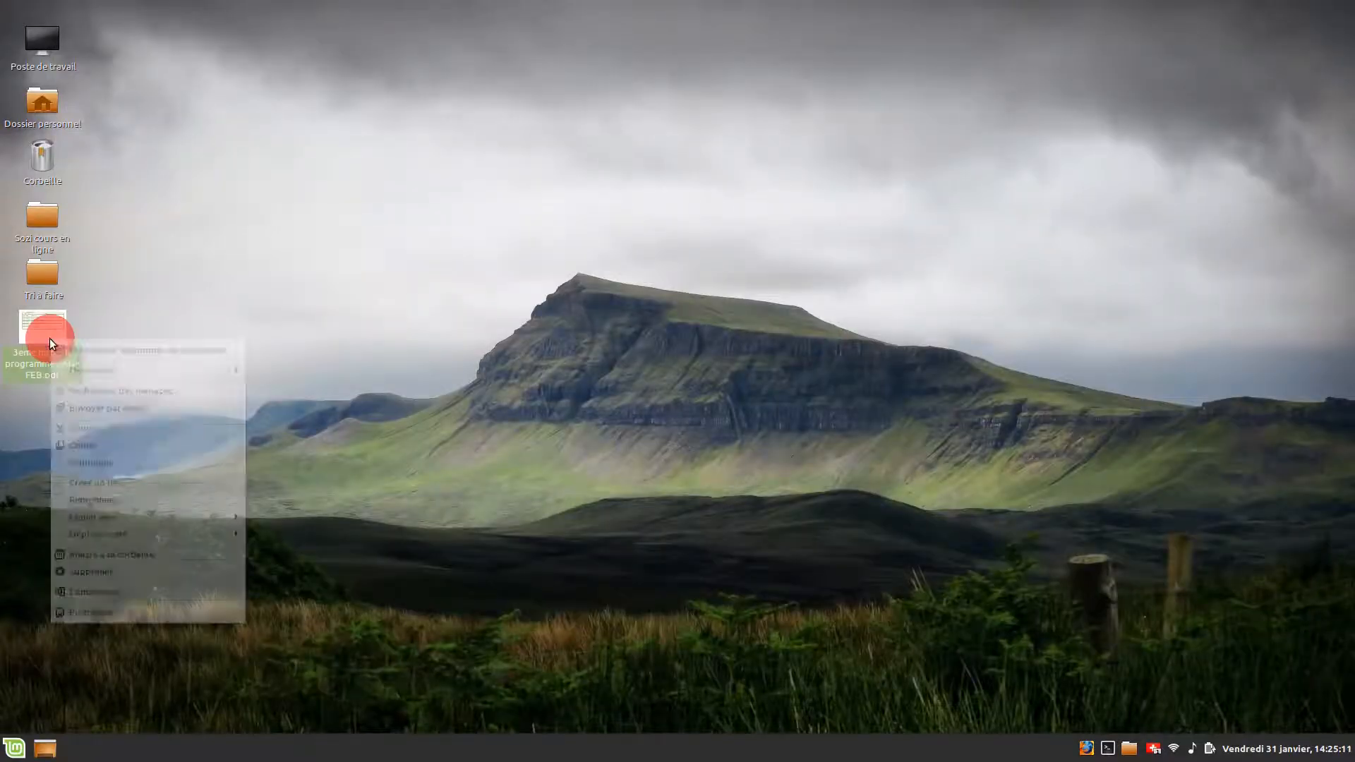
pyautogui.moveTo(212, 373)
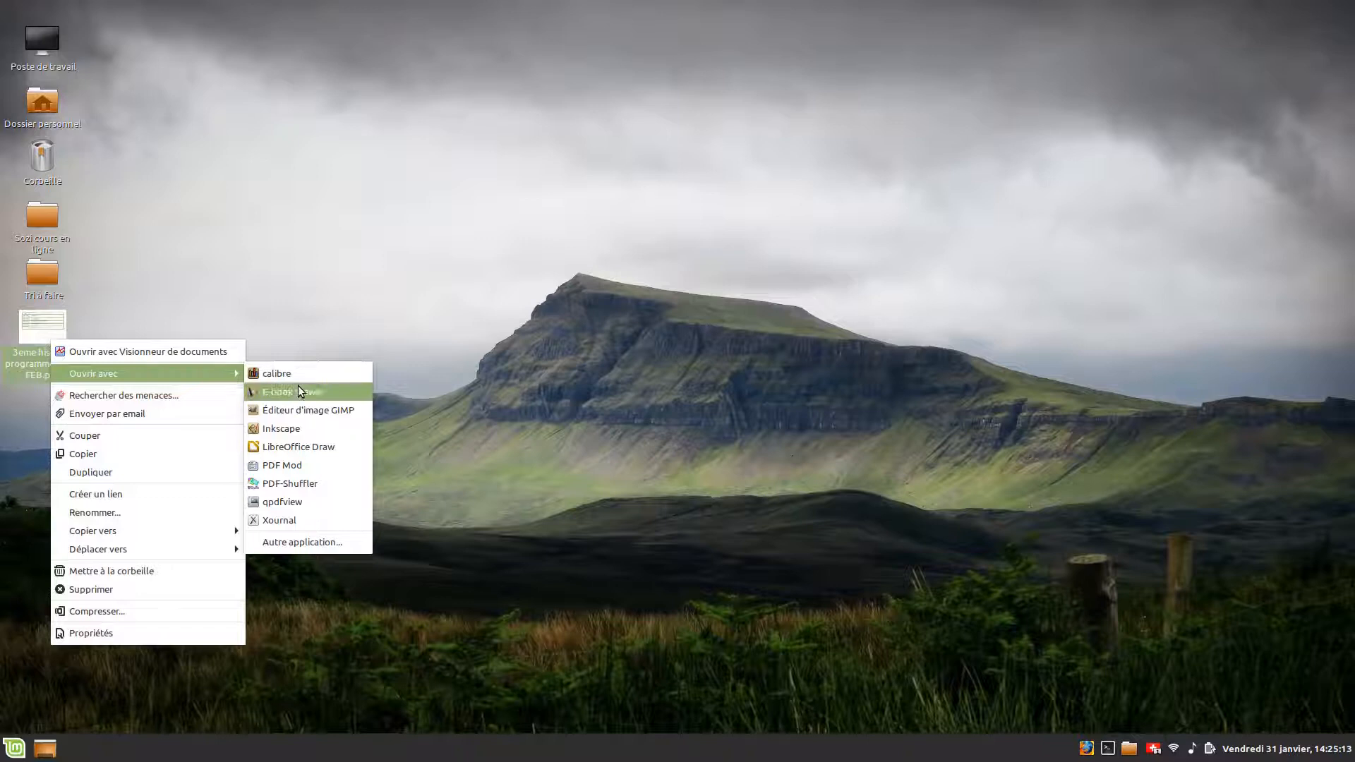
pyautogui.click(426, 307)
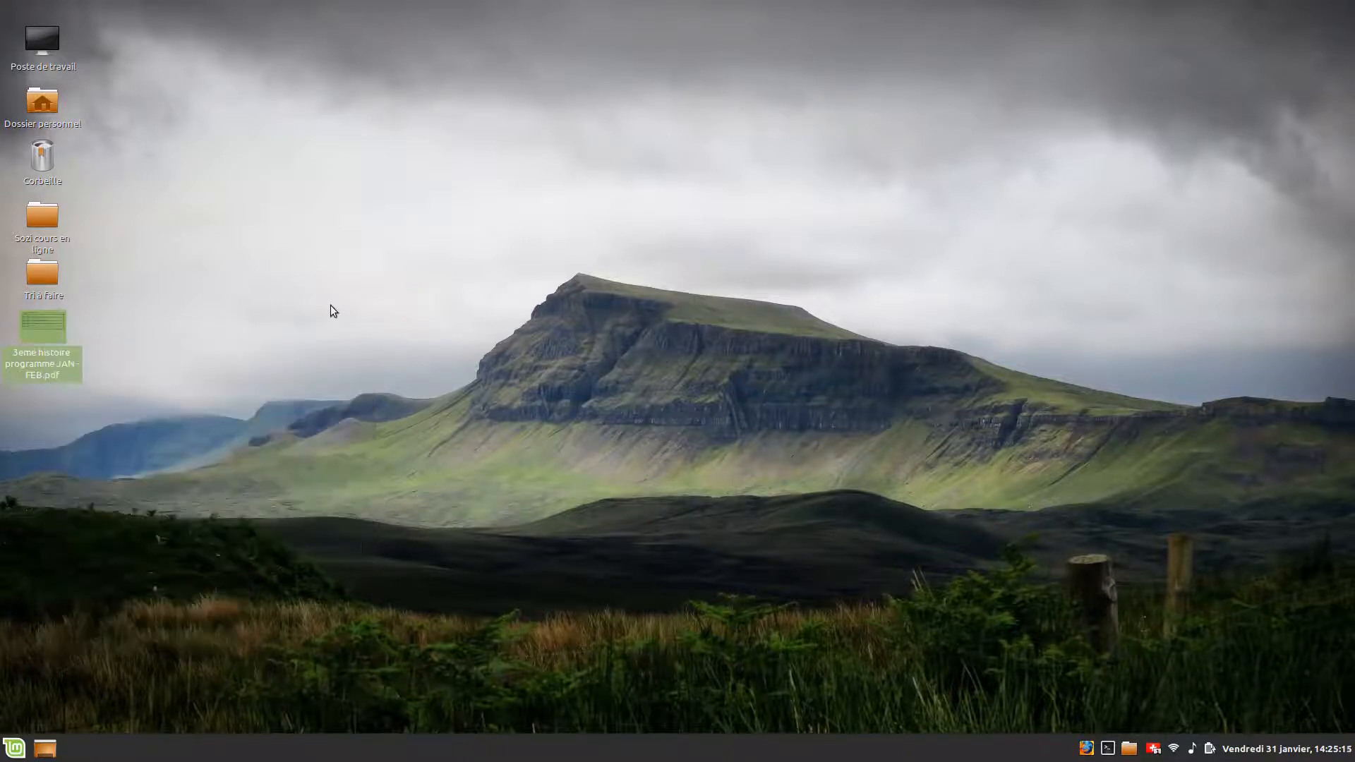
# - Open the PDF in Inkscape with the default import settings and maximize the window
pyautogui.rightClick(31, 340)
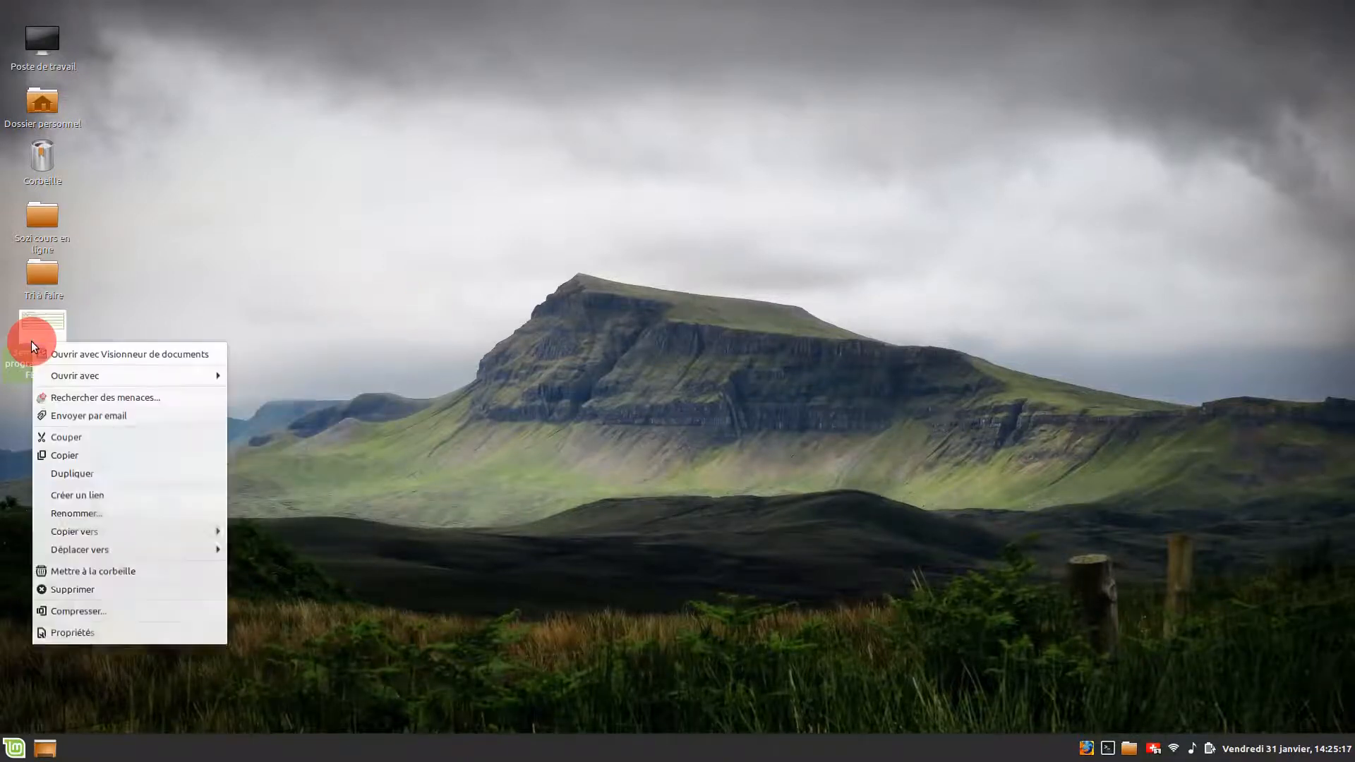
pyautogui.moveTo(171, 376)
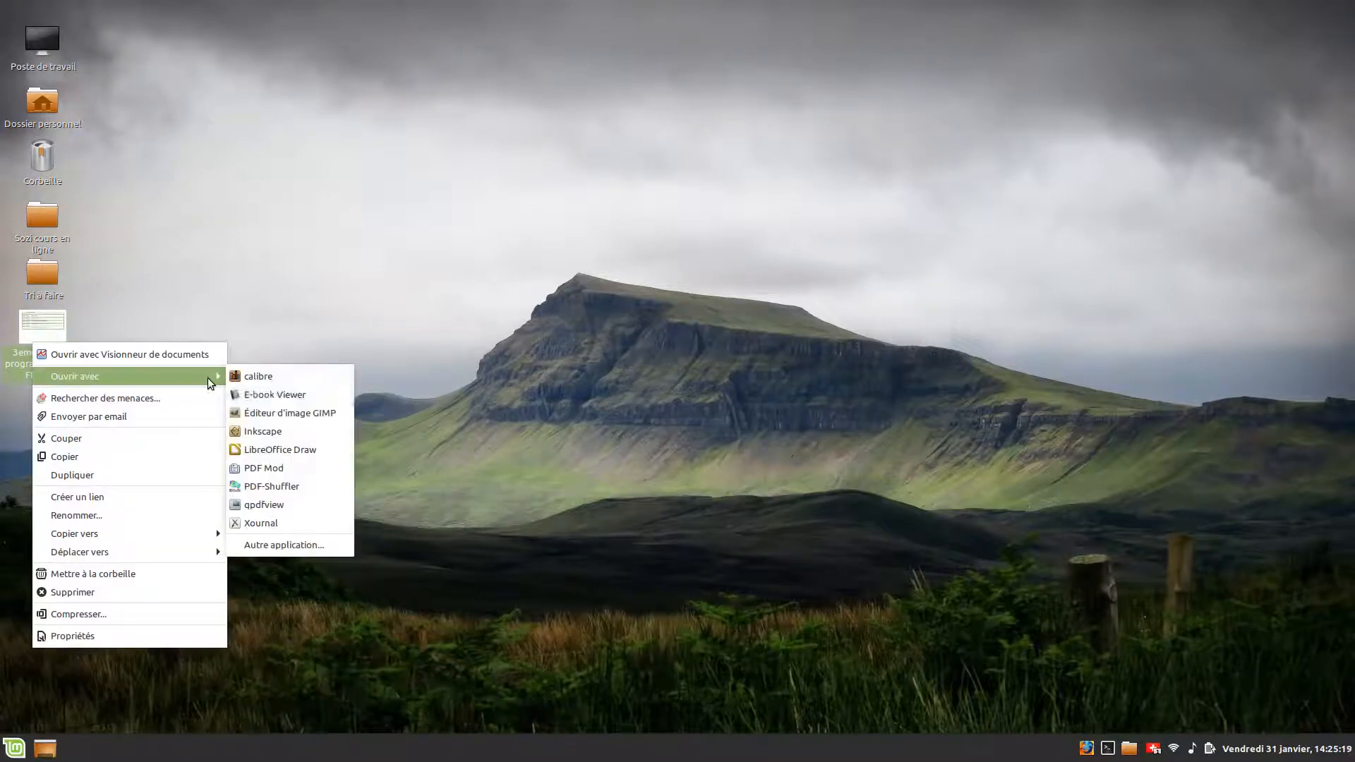
pyautogui.click(285, 429)
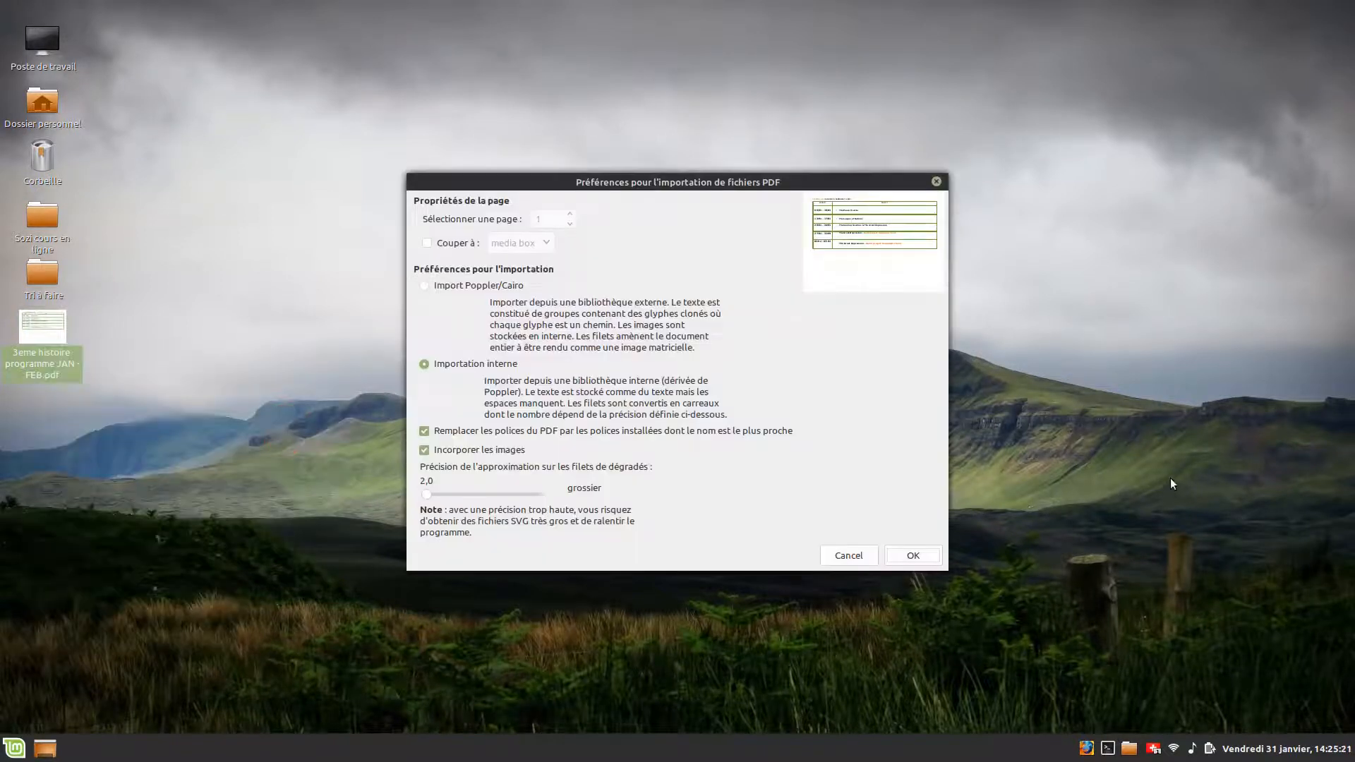
pyautogui.click(921, 556)
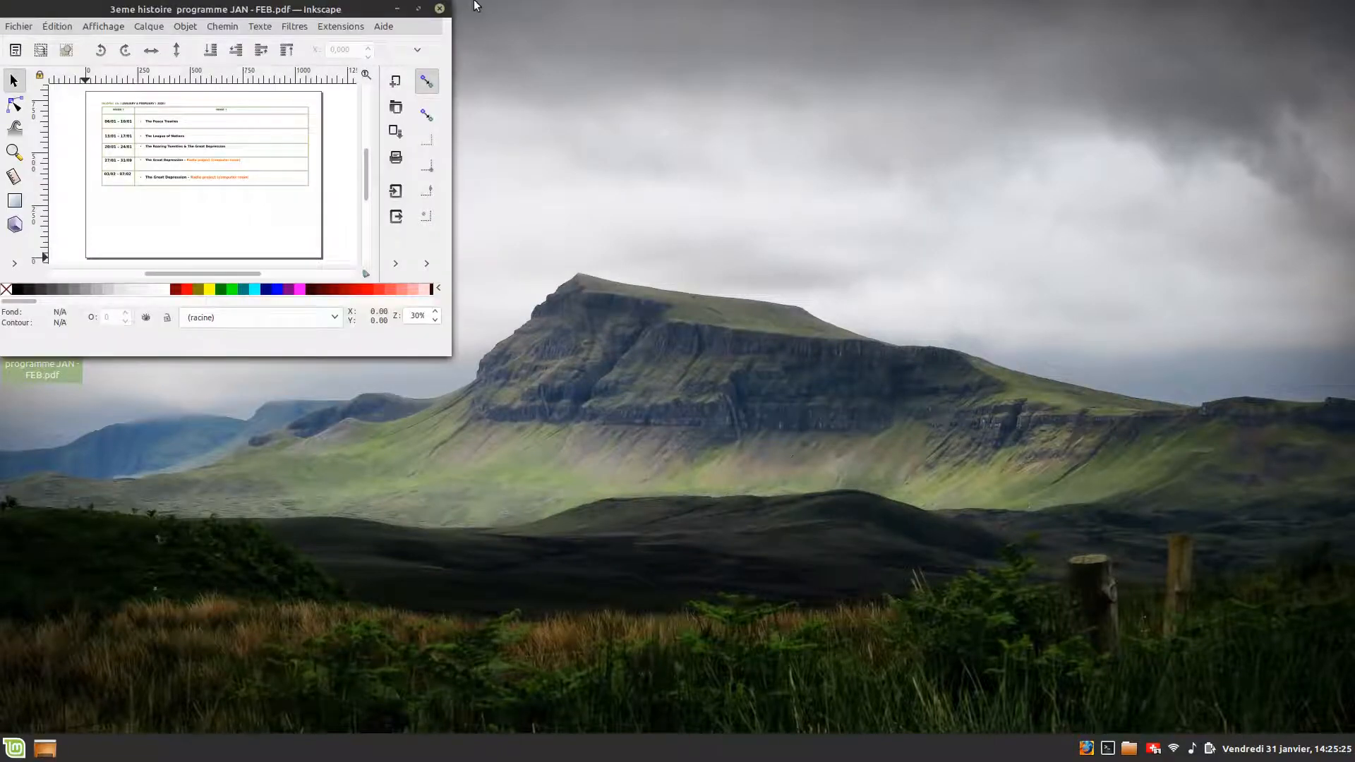
pyautogui.click(414, 6)
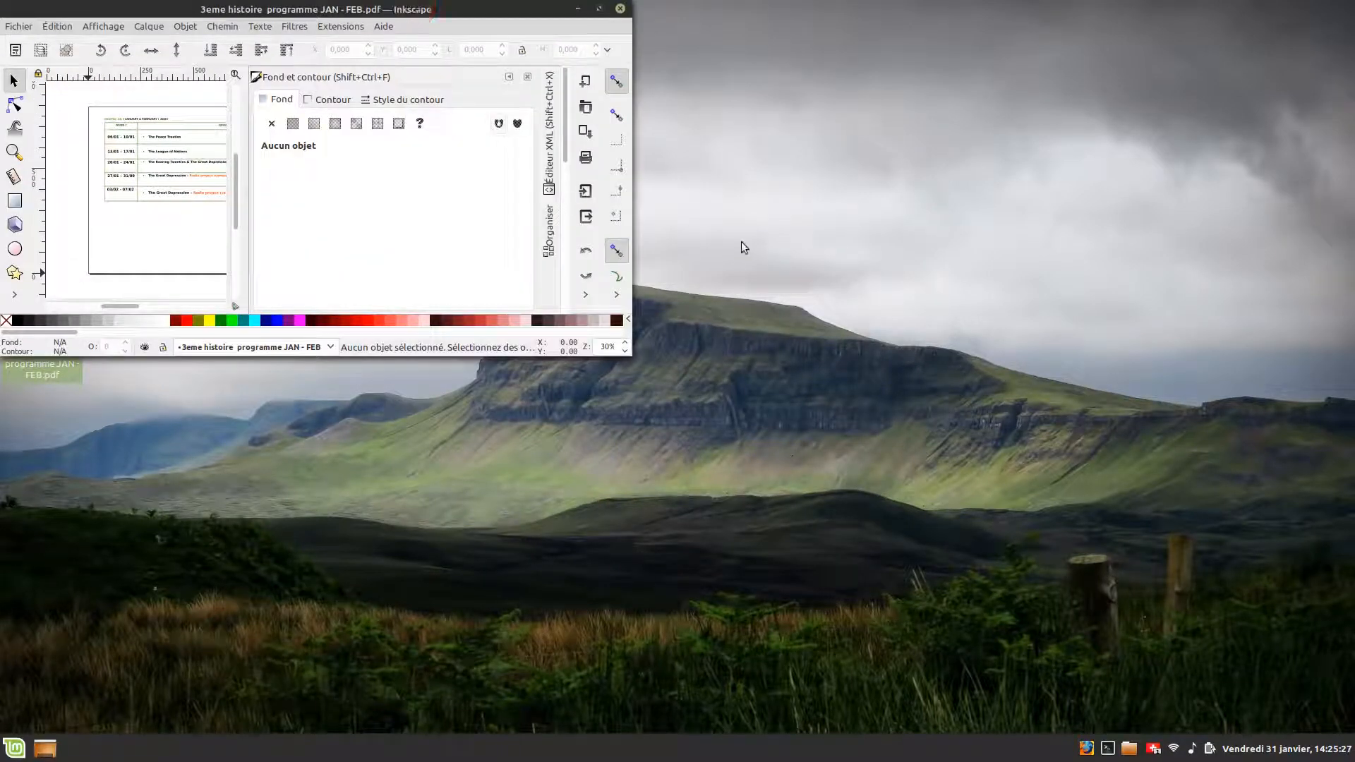
pyautogui.click(598, 8)
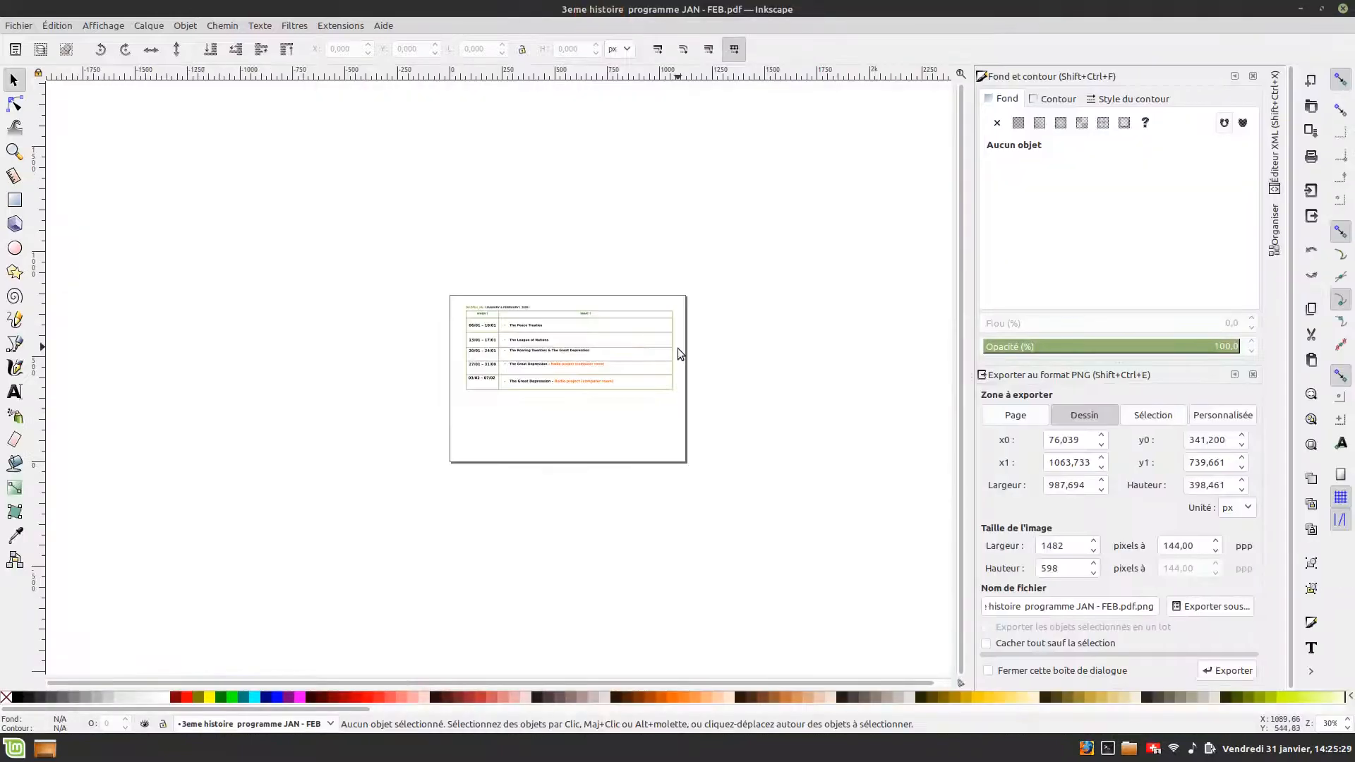
# - Draw a 3D box below the table on the page and undo it
pyautogui.scroll(1, 630, 408)
pyautogui.scroll(-2, 587, 416)
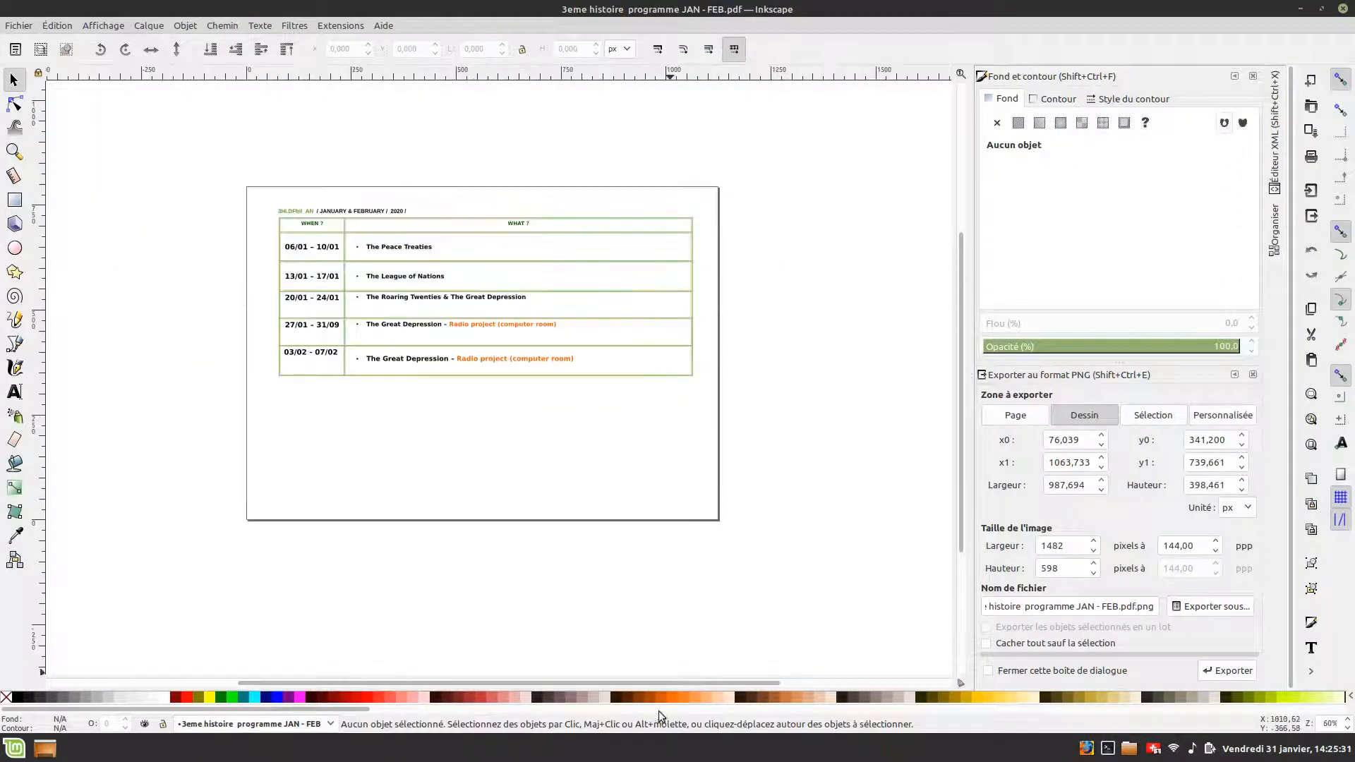
pyautogui.moveTo(636, 680); pyautogui.dragTo(610, 675)
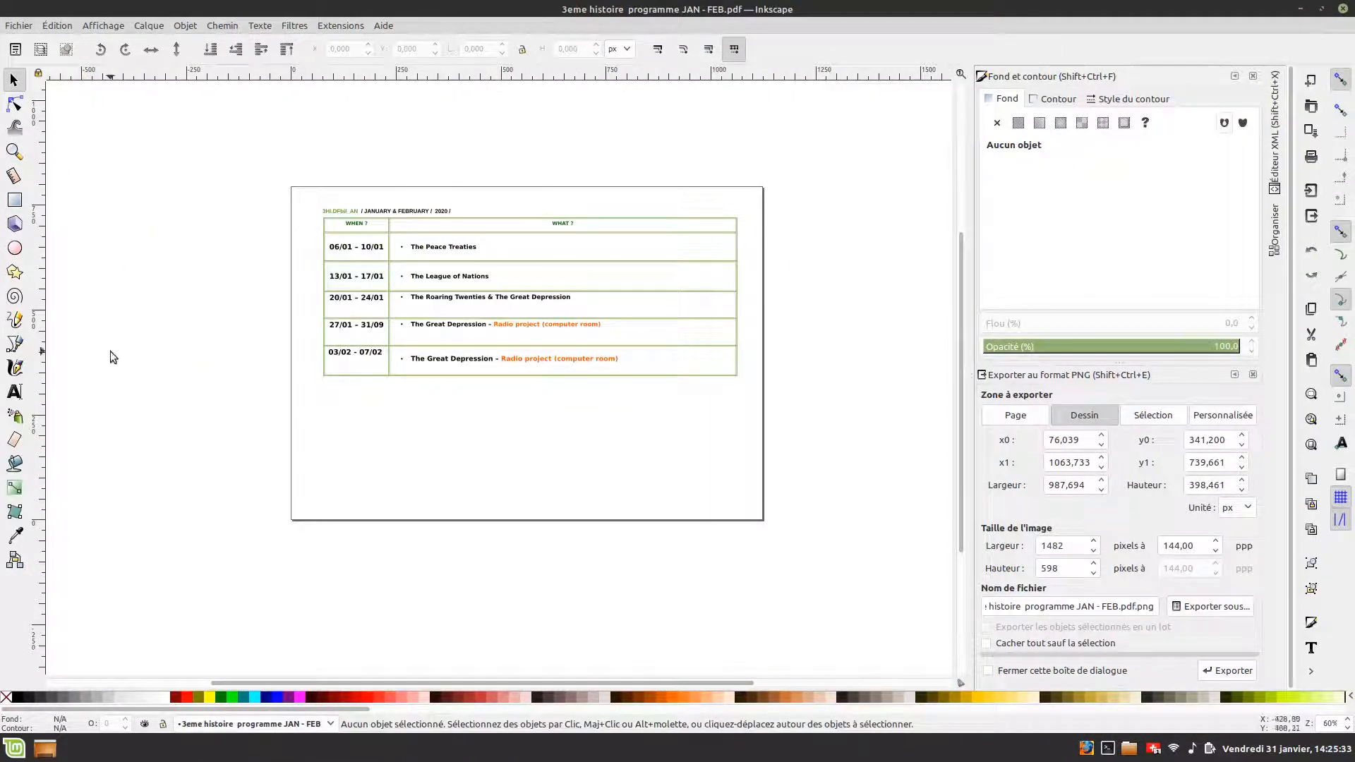
pyautogui.click(14, 224)
pyautogui.moveTo(439, 420); pyautogui.dragTo(518, 439)
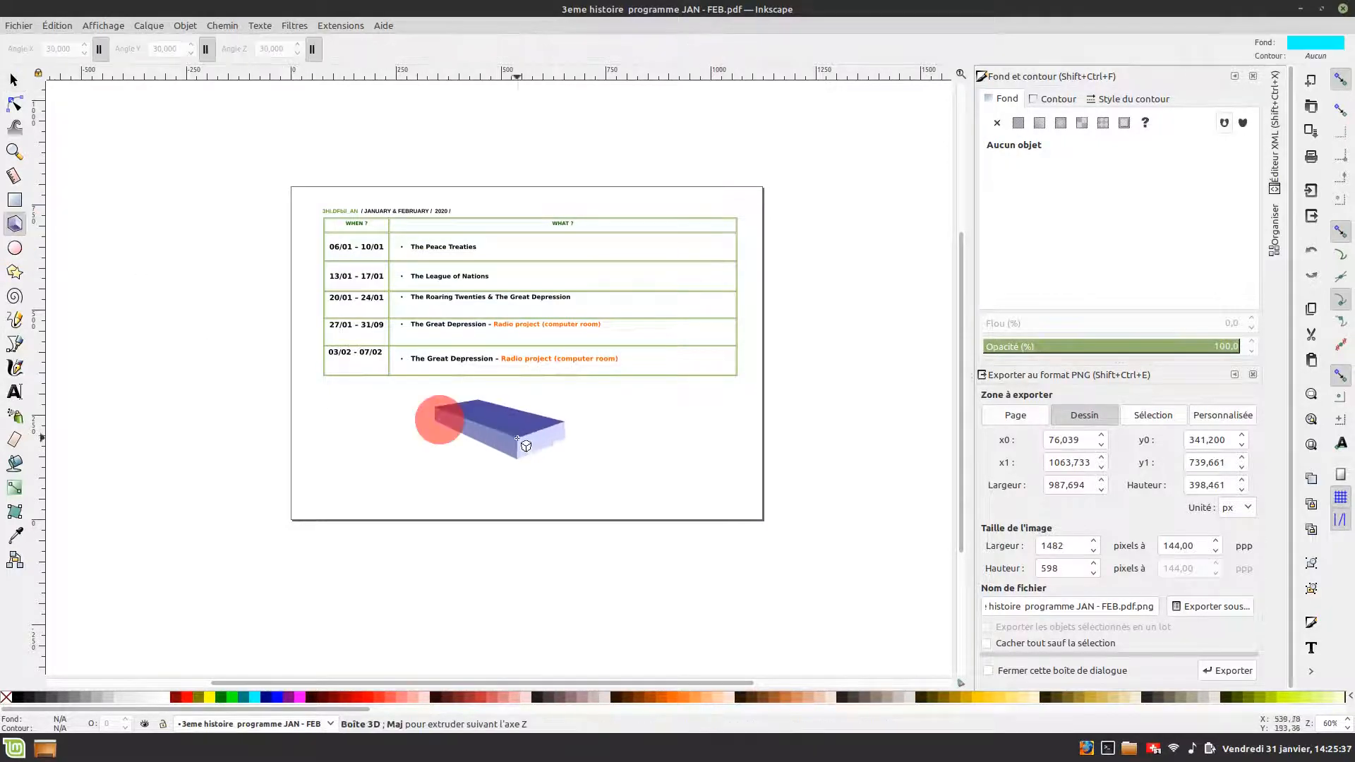
pyautogui.click(641, 459)
pyautogui.click(391, 450)
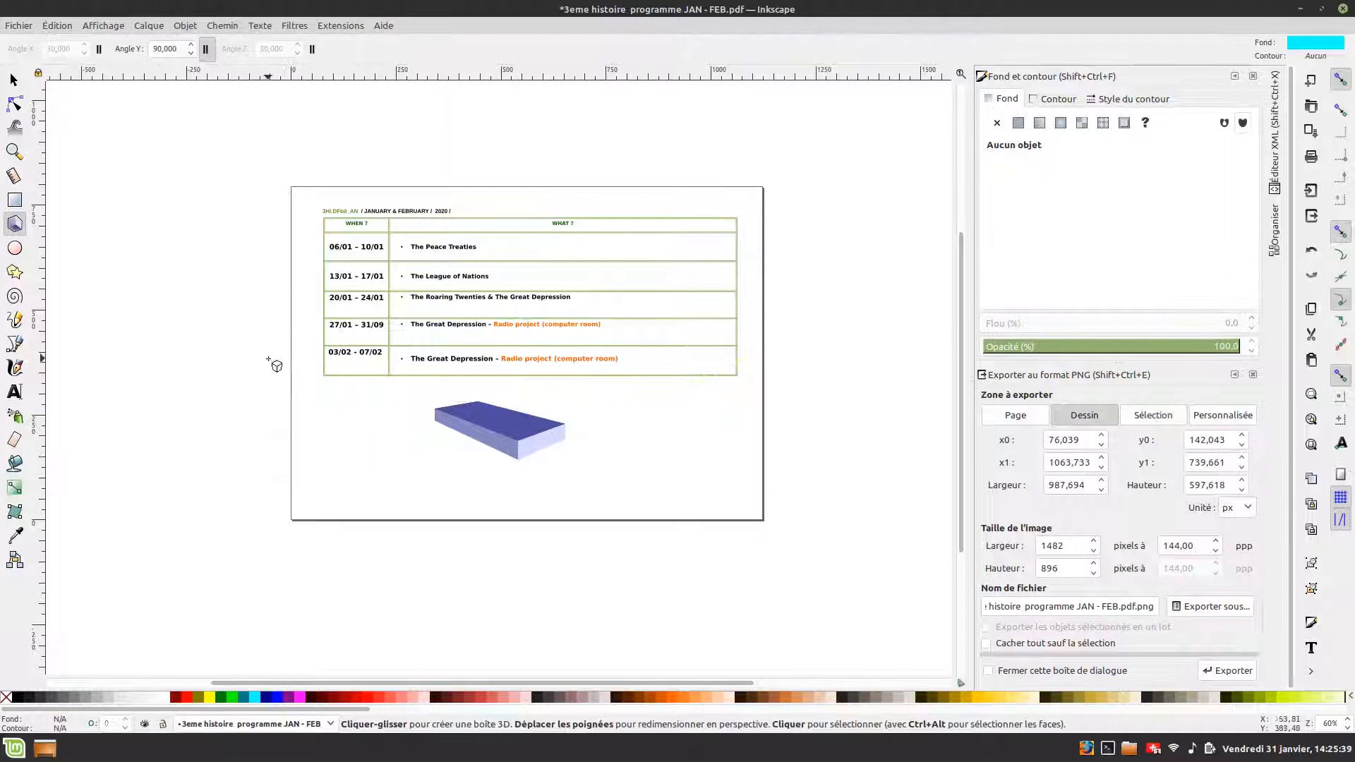
pyautogui.hotkey('ctrl', 'z')
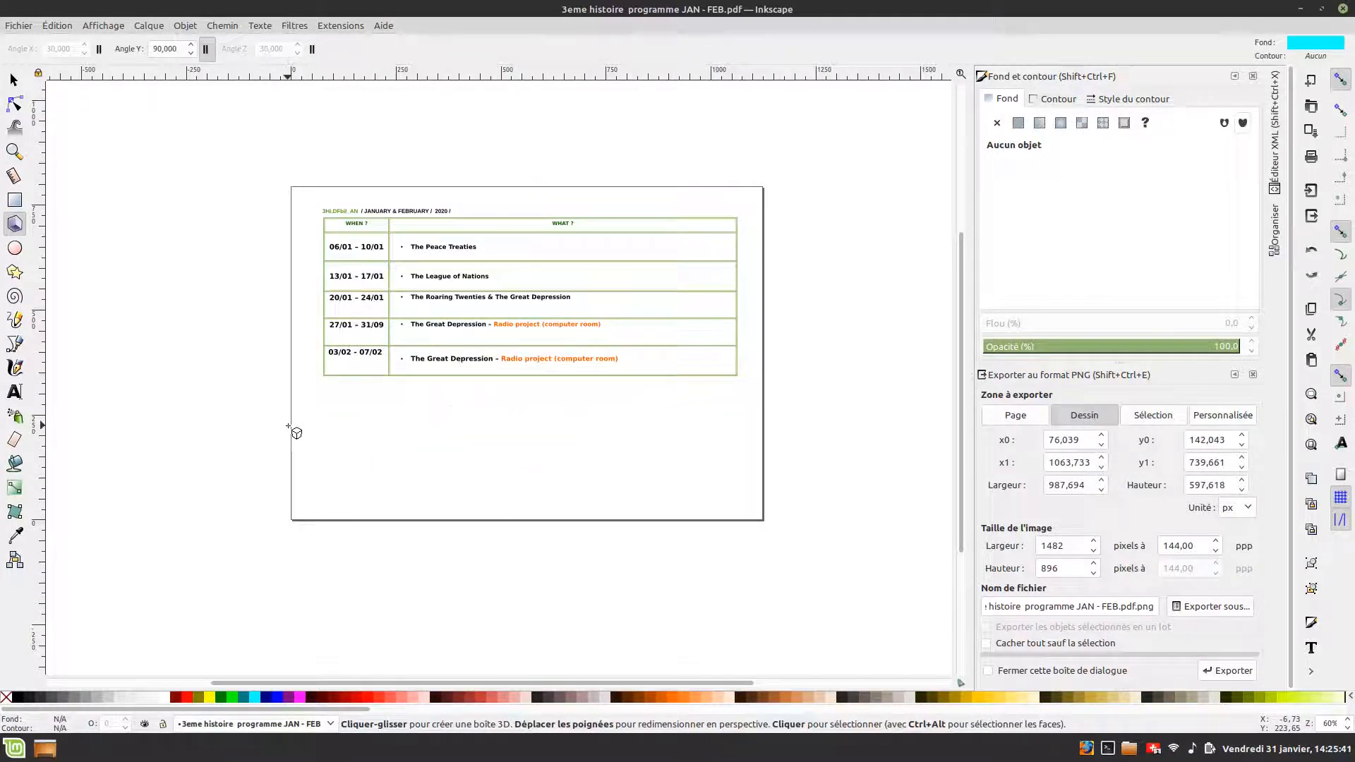
# - Save the drawing as an Inkscape SVG file on the Desktop and close Inkscape
pyautogui.click(27, 27)
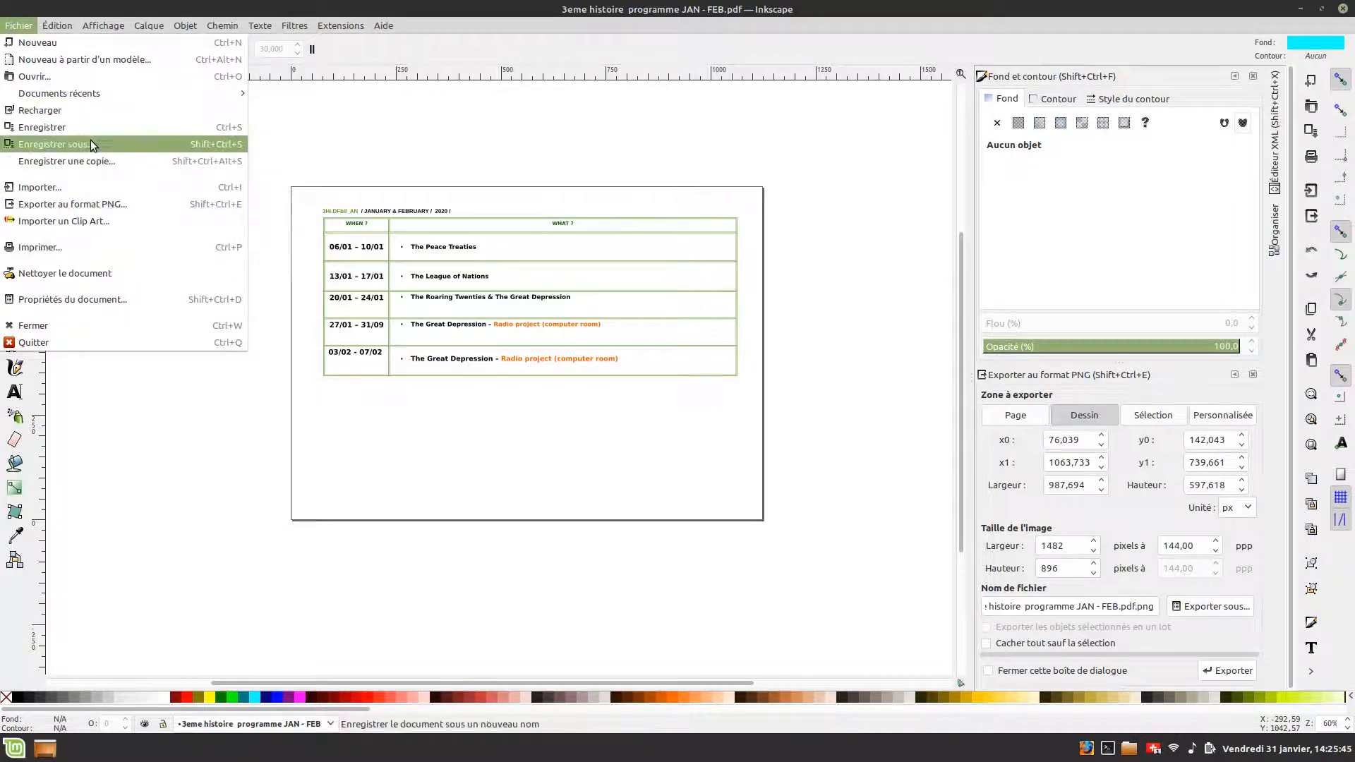
pyautogui.click(93, 145)
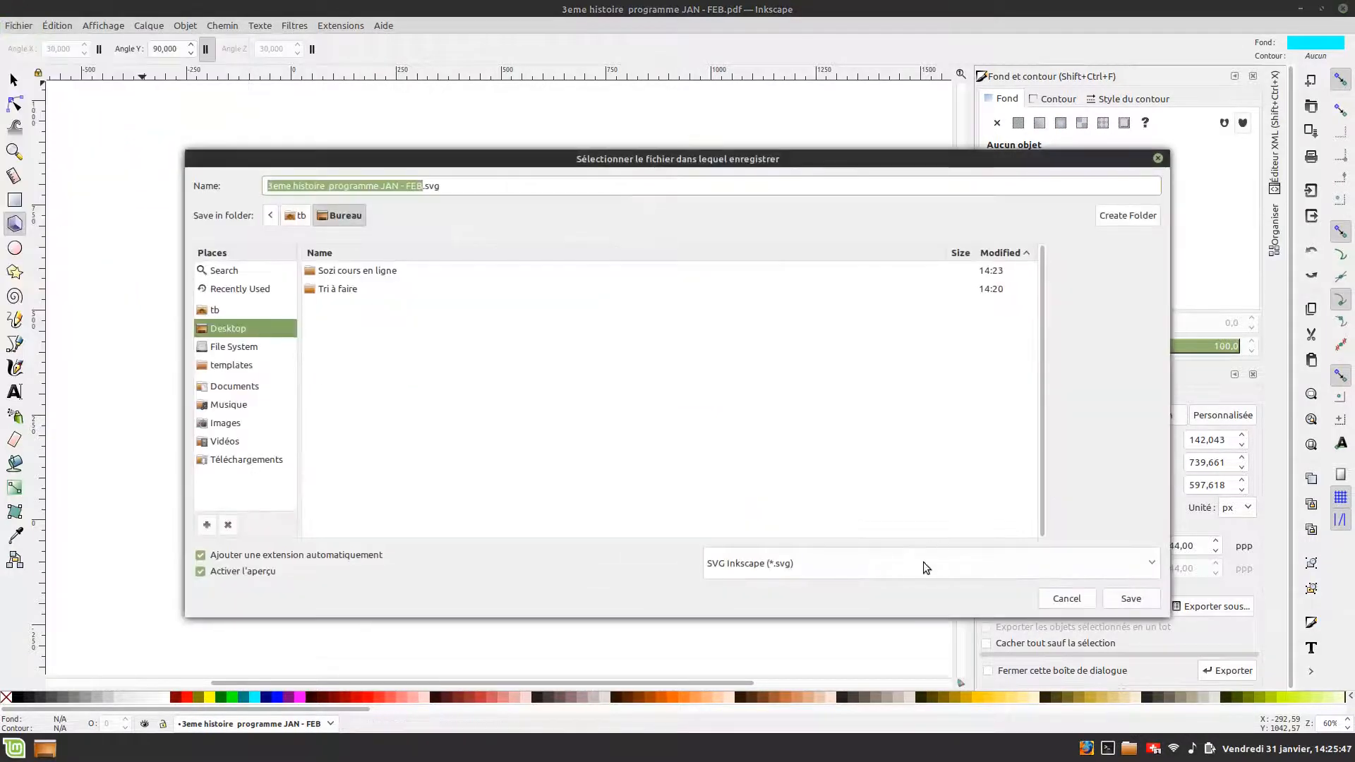
pyautogui.click(923, 561)
pyautogui.click(840, 580)
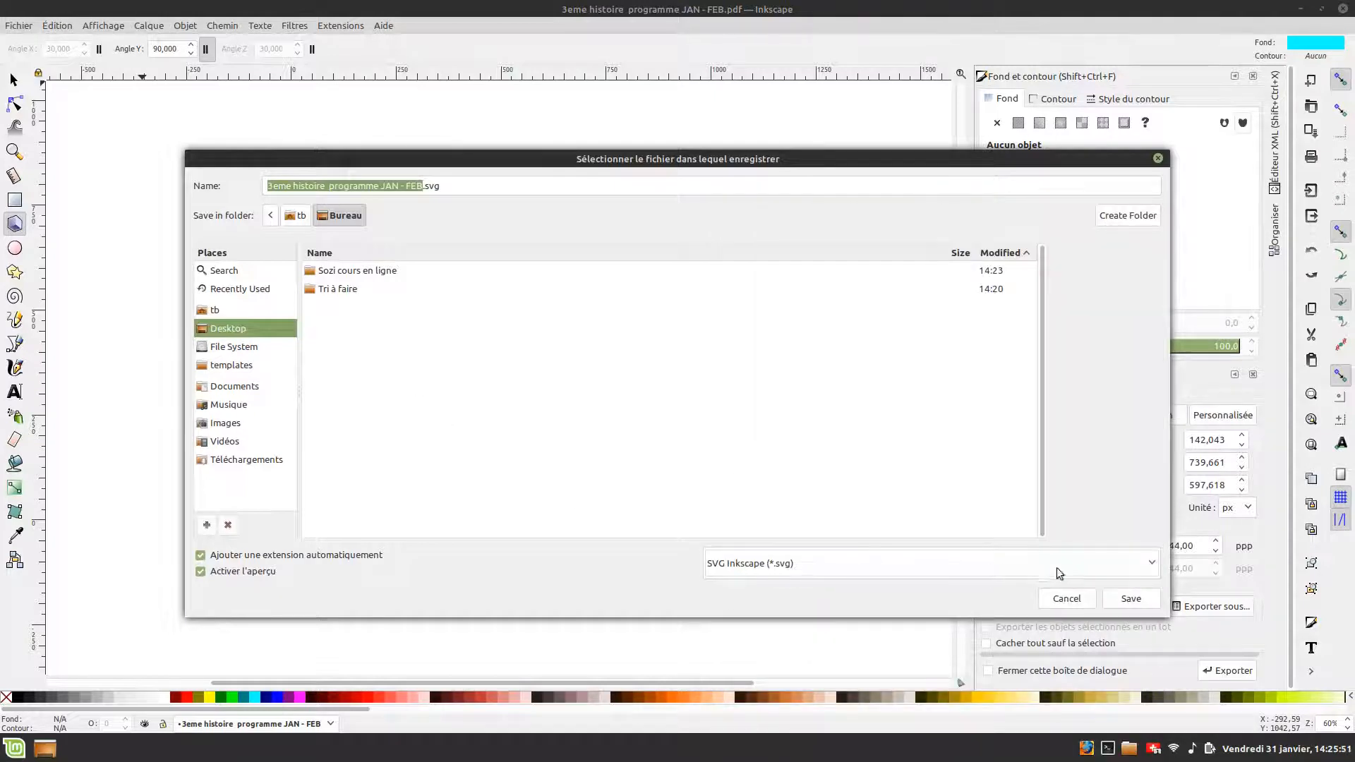
pyautogui.click(1117, 596)
pyautogui.click(1302, 9)
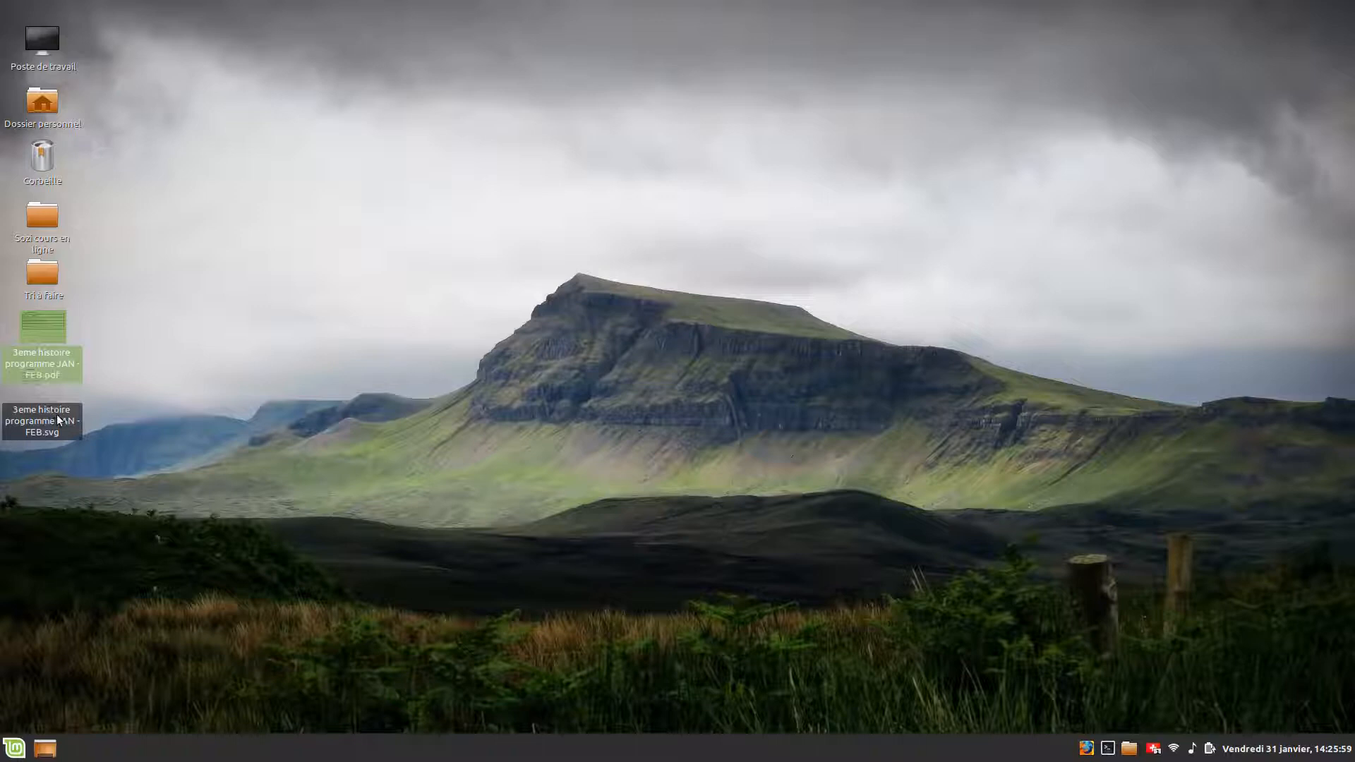
# - Open the new SVG file in the image viewer to check it and close it
pyautogui.doubleClick(58, 420)
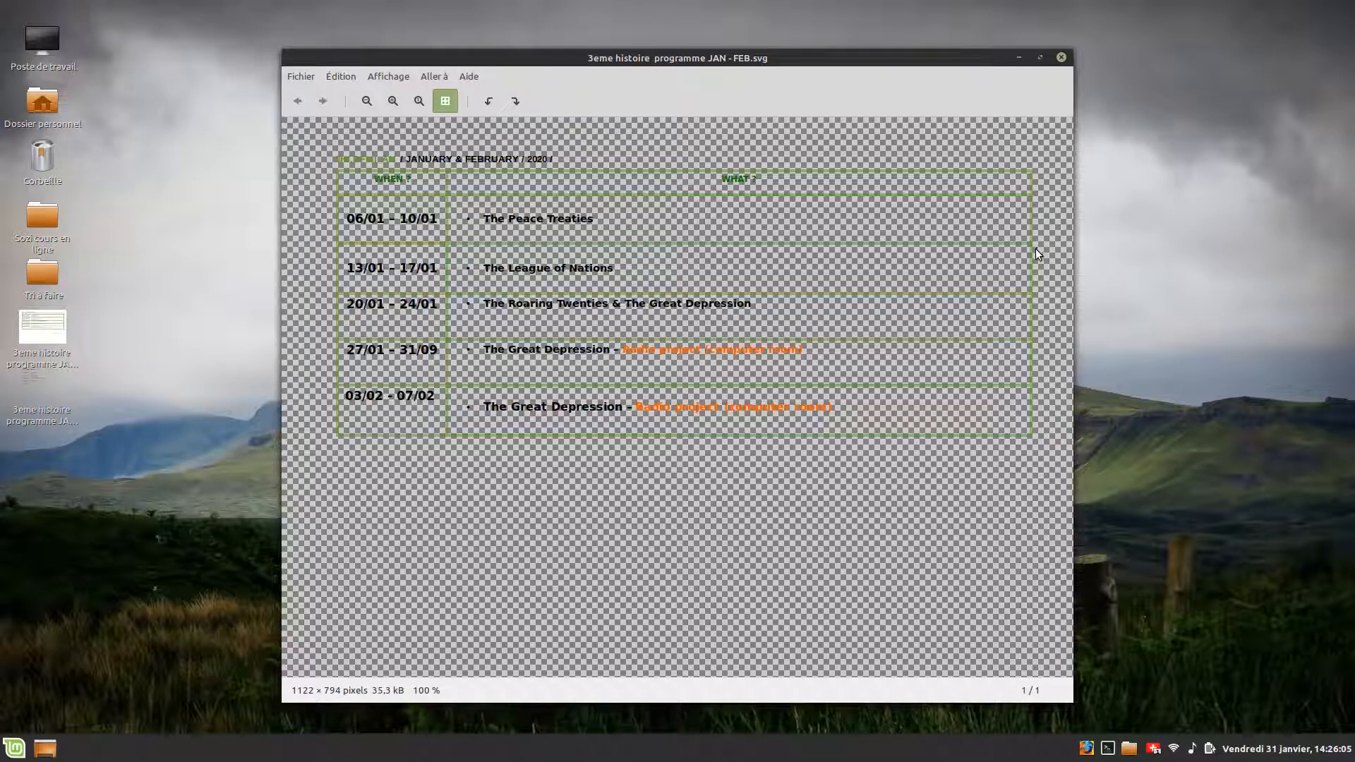
pyautogui.click(1060, 57)
# - Open the SVG file with Sozi
pyautogui.rightClick(48, 400)
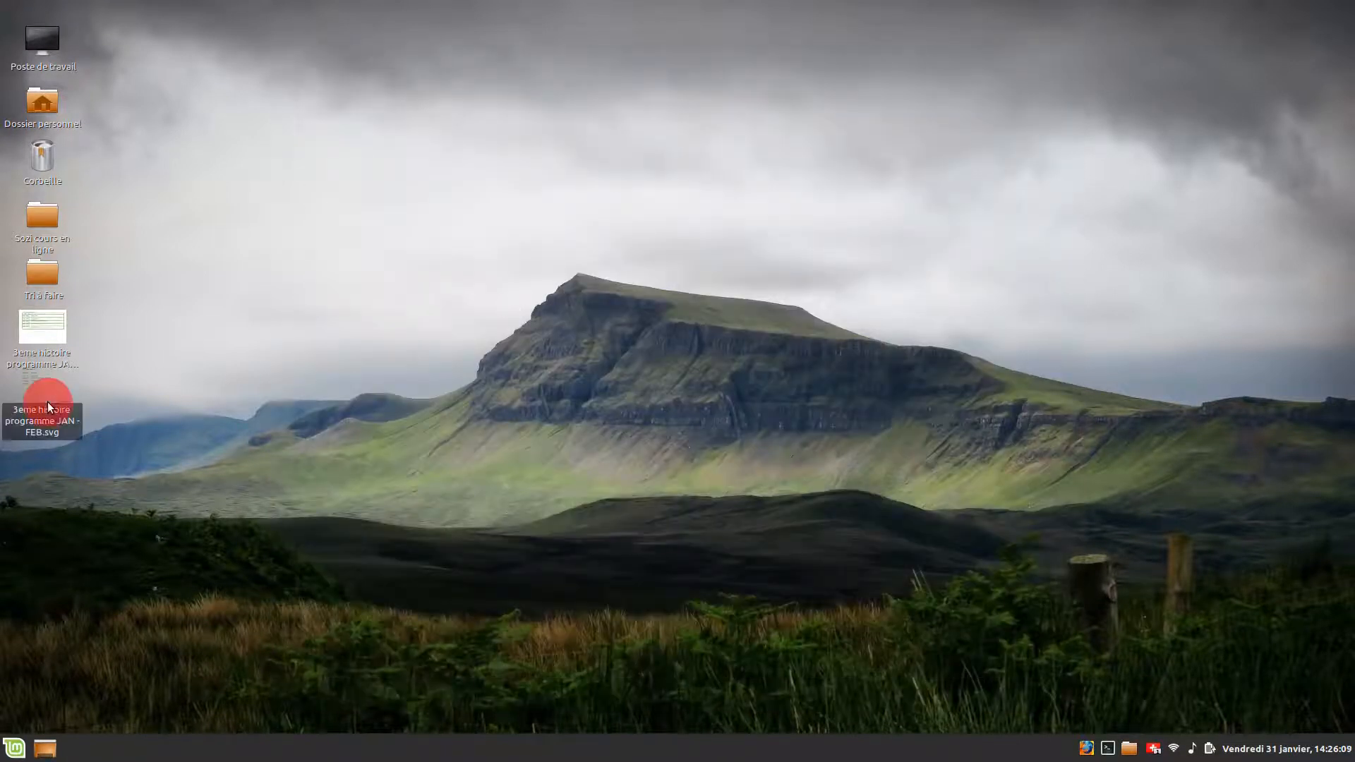
pyautogui.moveTo(90, 431)
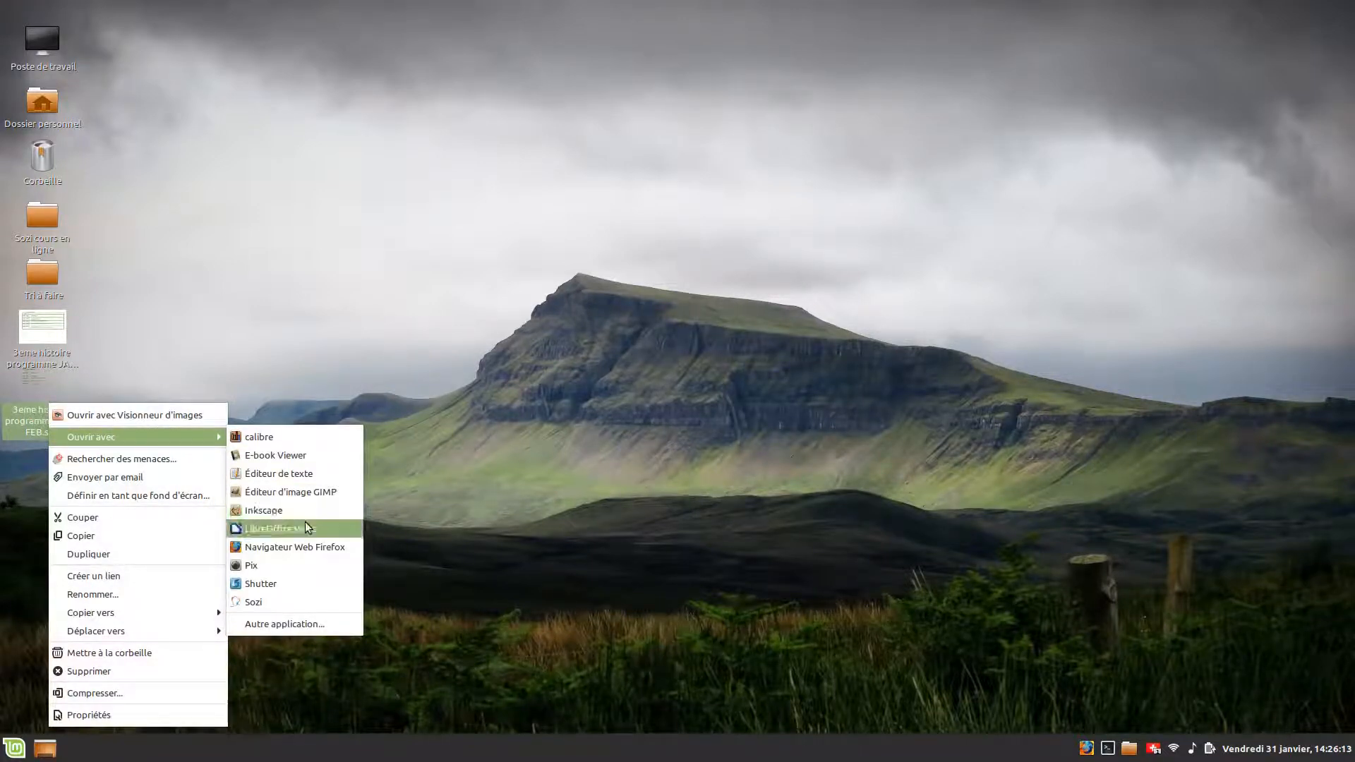
pyautogui.click(283, 608)
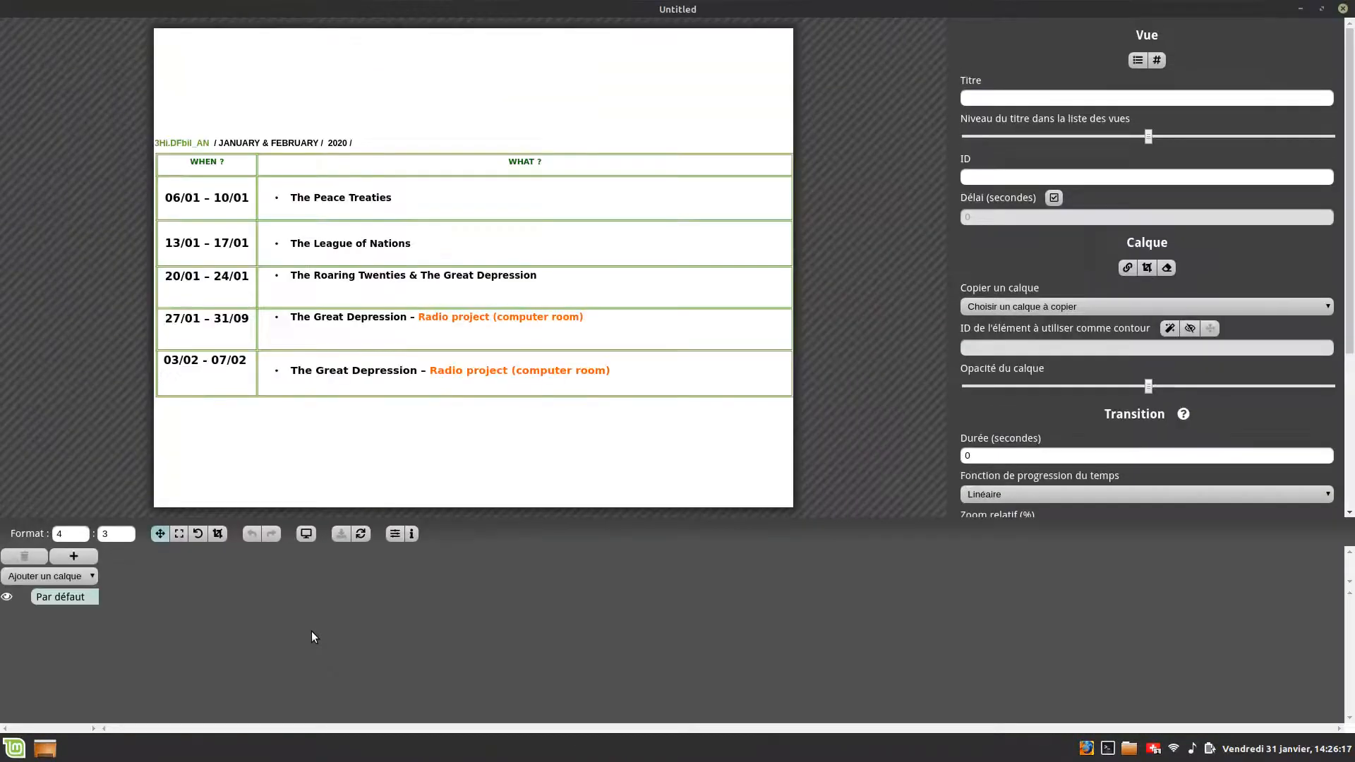
# - Set the presentation format to 16:10
pyautogui.doubleClick(71, 534)
pyautogui.write('5')
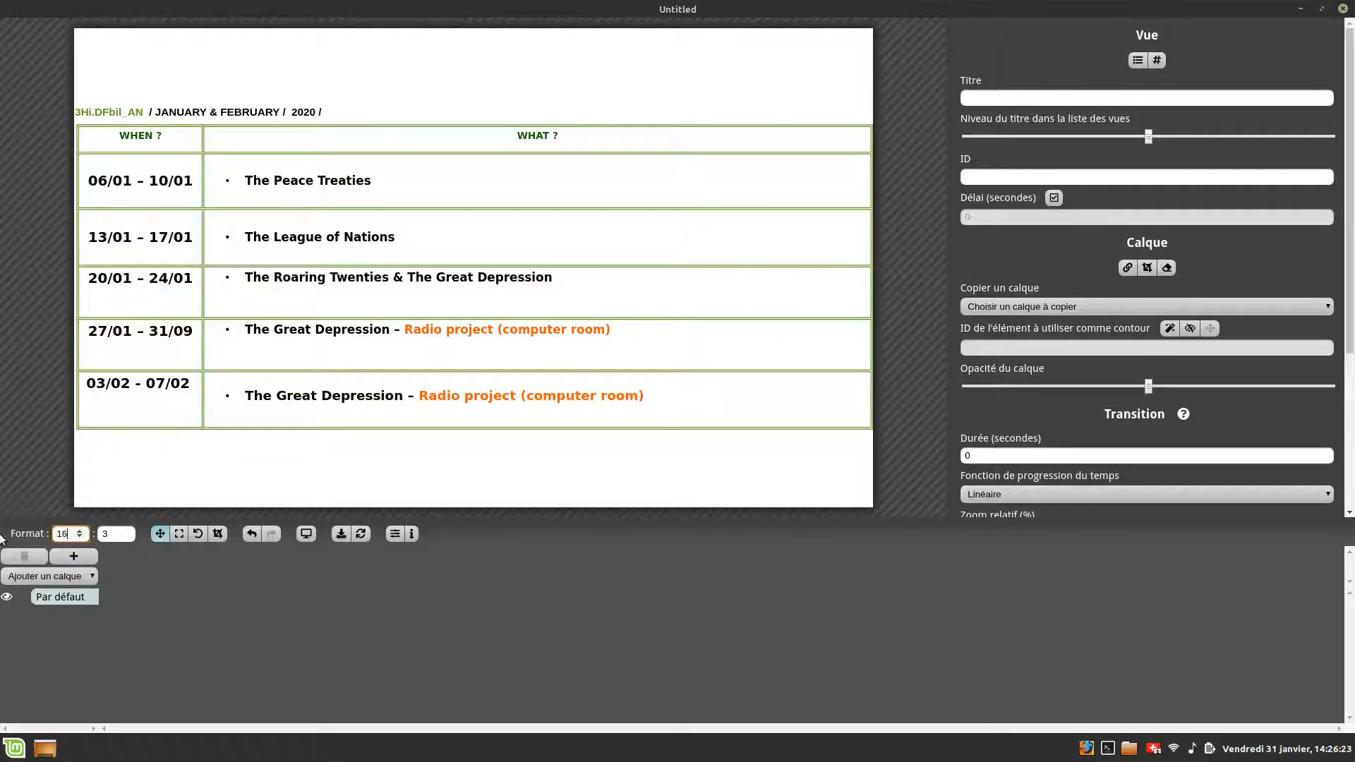
pyautogui.click(104, 533)
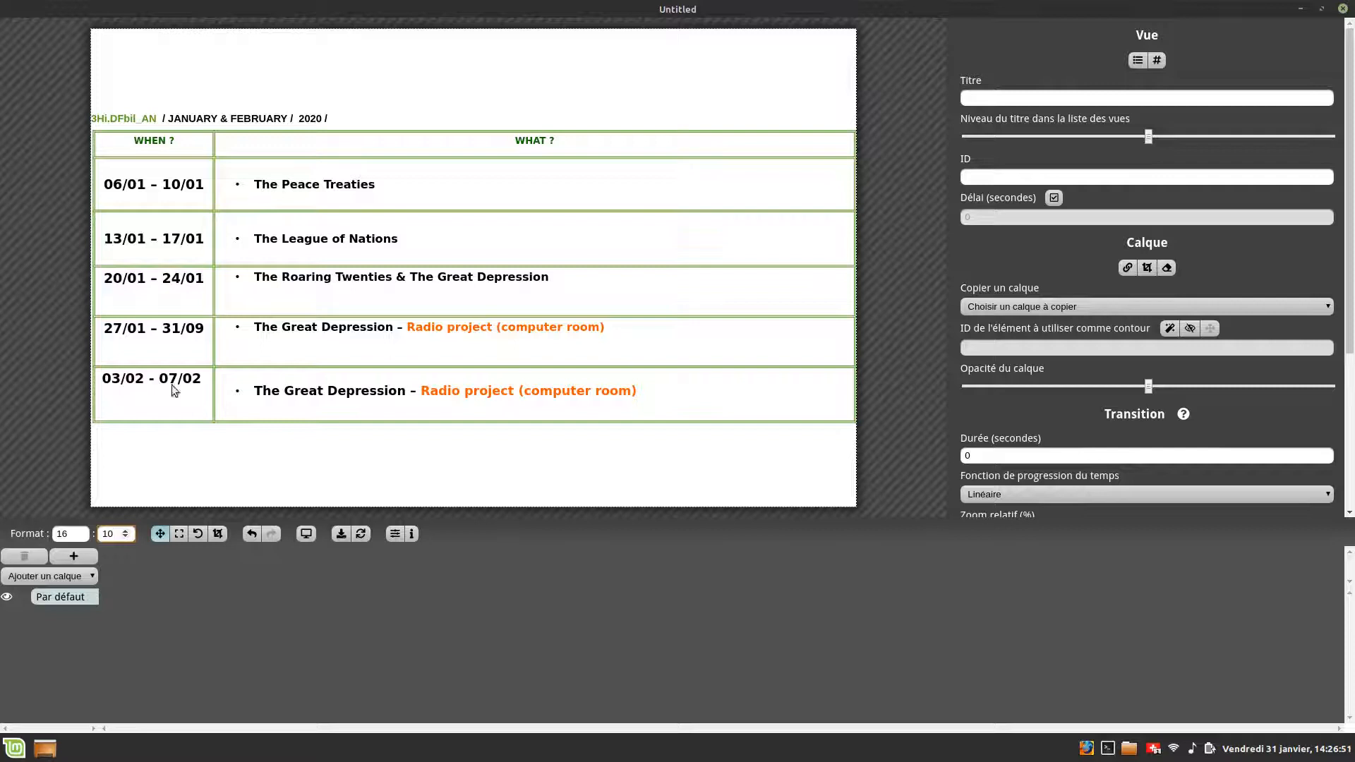
# - Add new frames to the presentation timeline
pyautogui.click(73, 557)
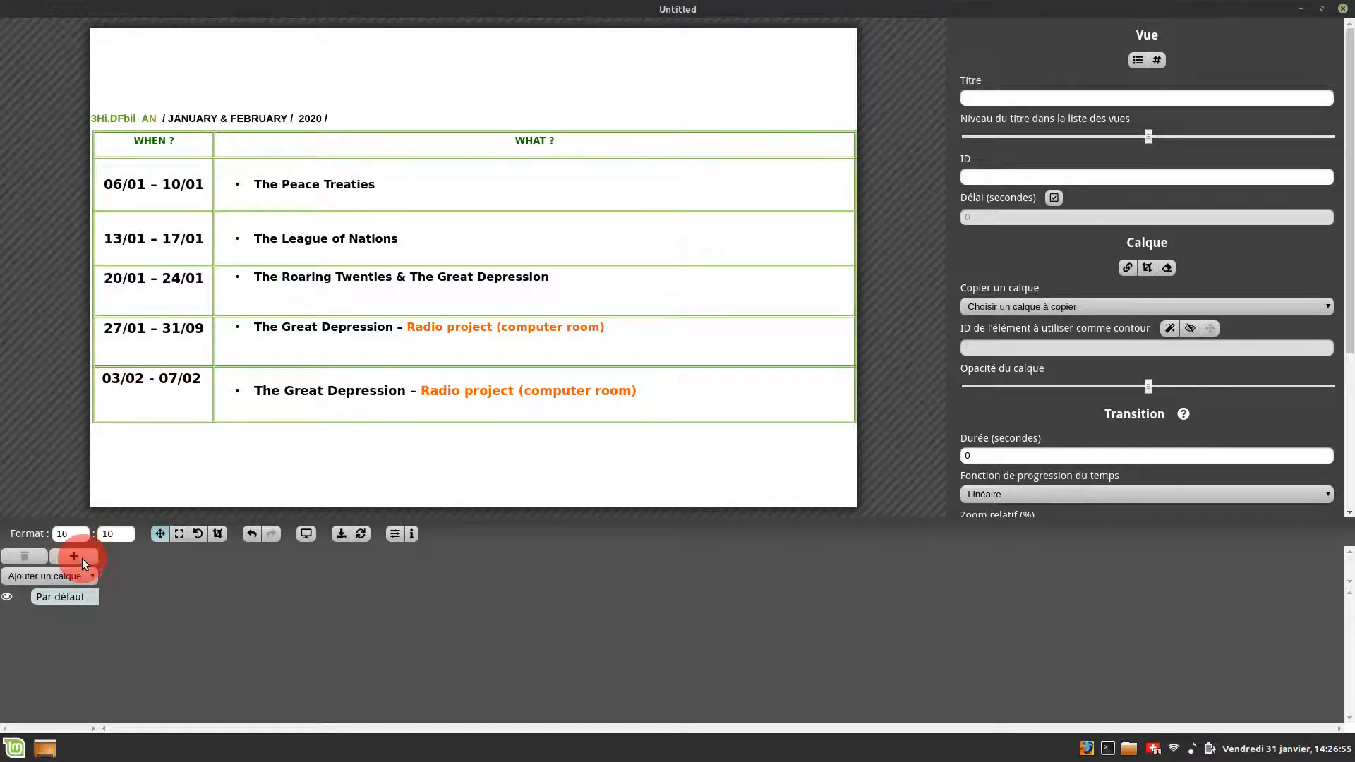
pyautogui.click(73, 557)
pyautogui.click(74, 557)
pyautogui.click(82, 557)
pyautogui.click(82, 557)
pyautogui.click(82, 557)
pyautogui.click(82, 557)
pyautogui.click(82, 558)
pyautogui.click(82, 557)
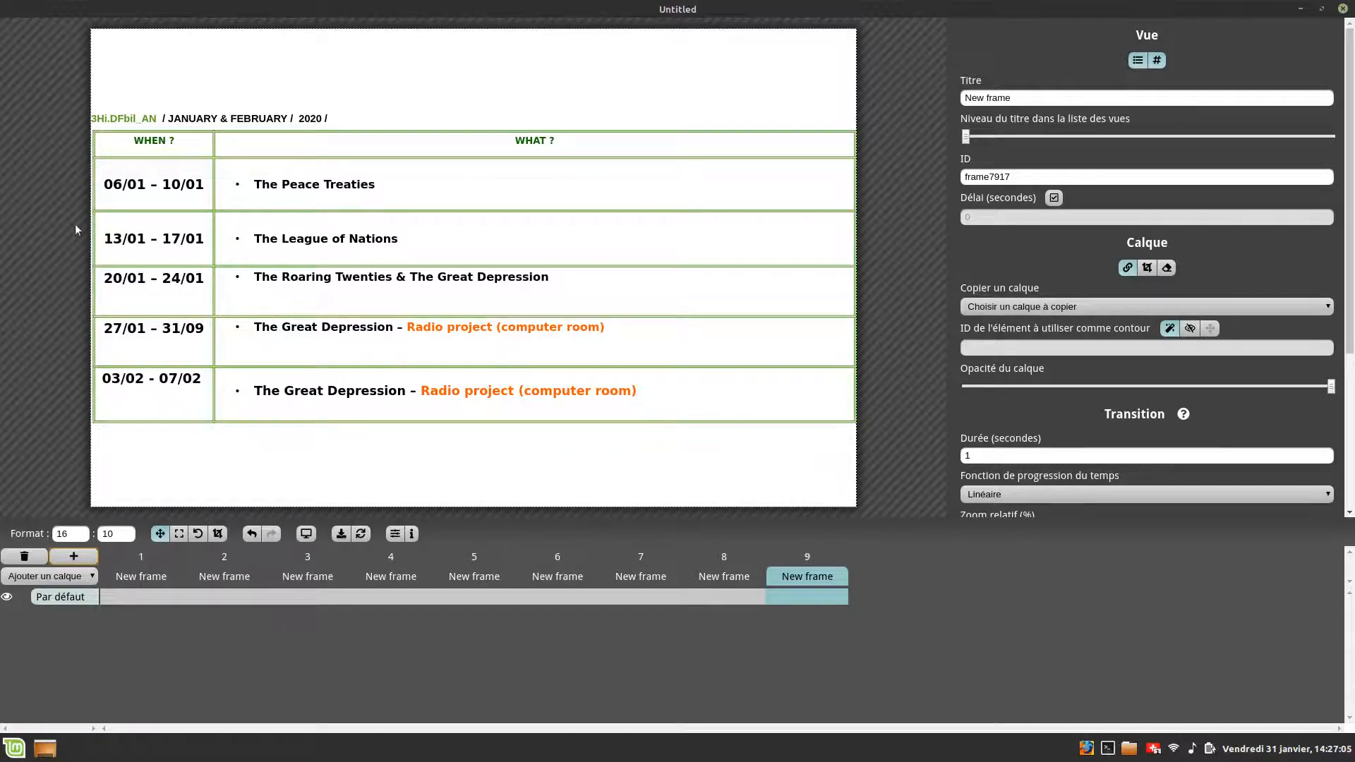
# - Zoom and pan frame 9's view onto the first date cell and back out to the whole table
pyautogui.moveTo(144, 185); pyautogui.dragTo(371, 263)
pyautogui.scroll(14, 164, 180)
pyautogui.scroll(12, 372, 264)
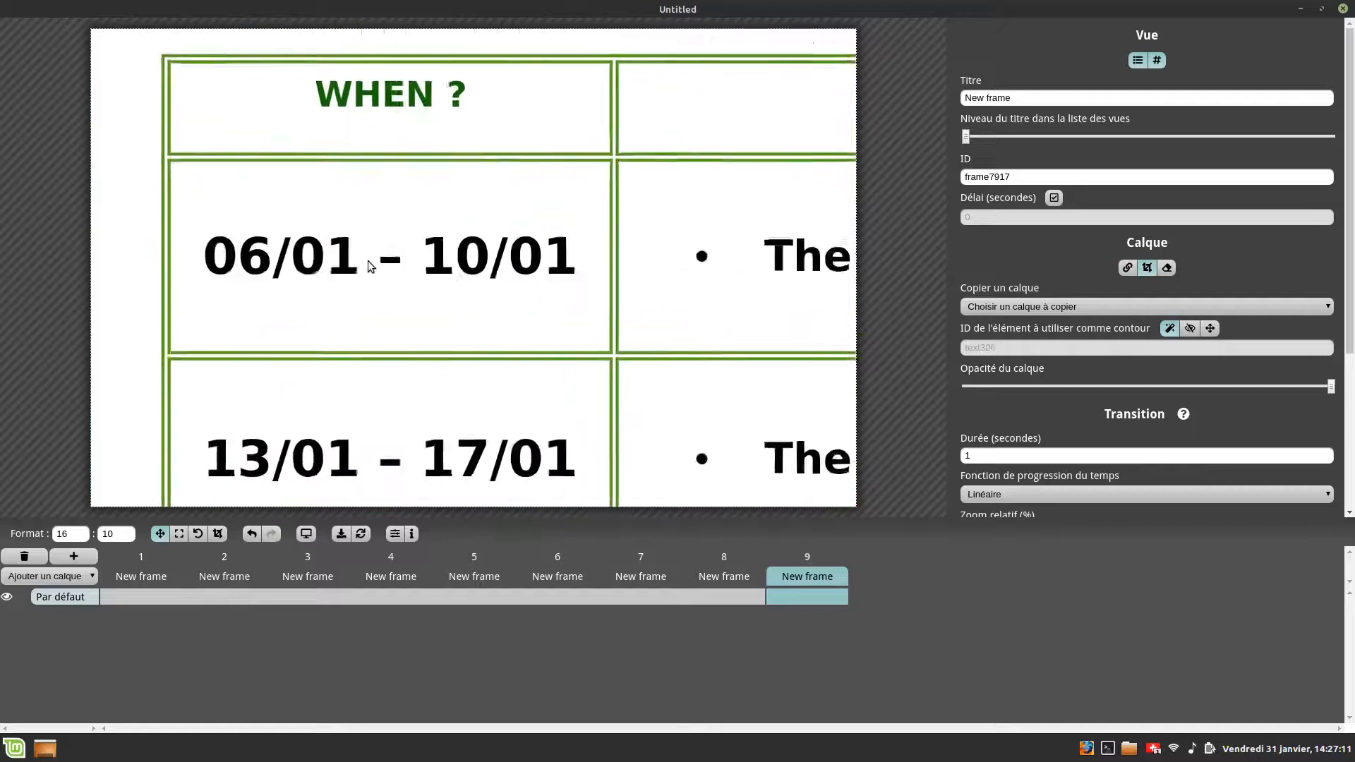
pyautogui.scroll(2, 370, 266)
pyautogui.scroll(-3, 348, 272)
pyautogui.moveTo(341, 254); pyautogui.dragTo(425, 294)
pyautogui.scroll(4, 425, 294)
pyautogui.moveTo(580, 295); pyautogui.dragTo(567, 291)
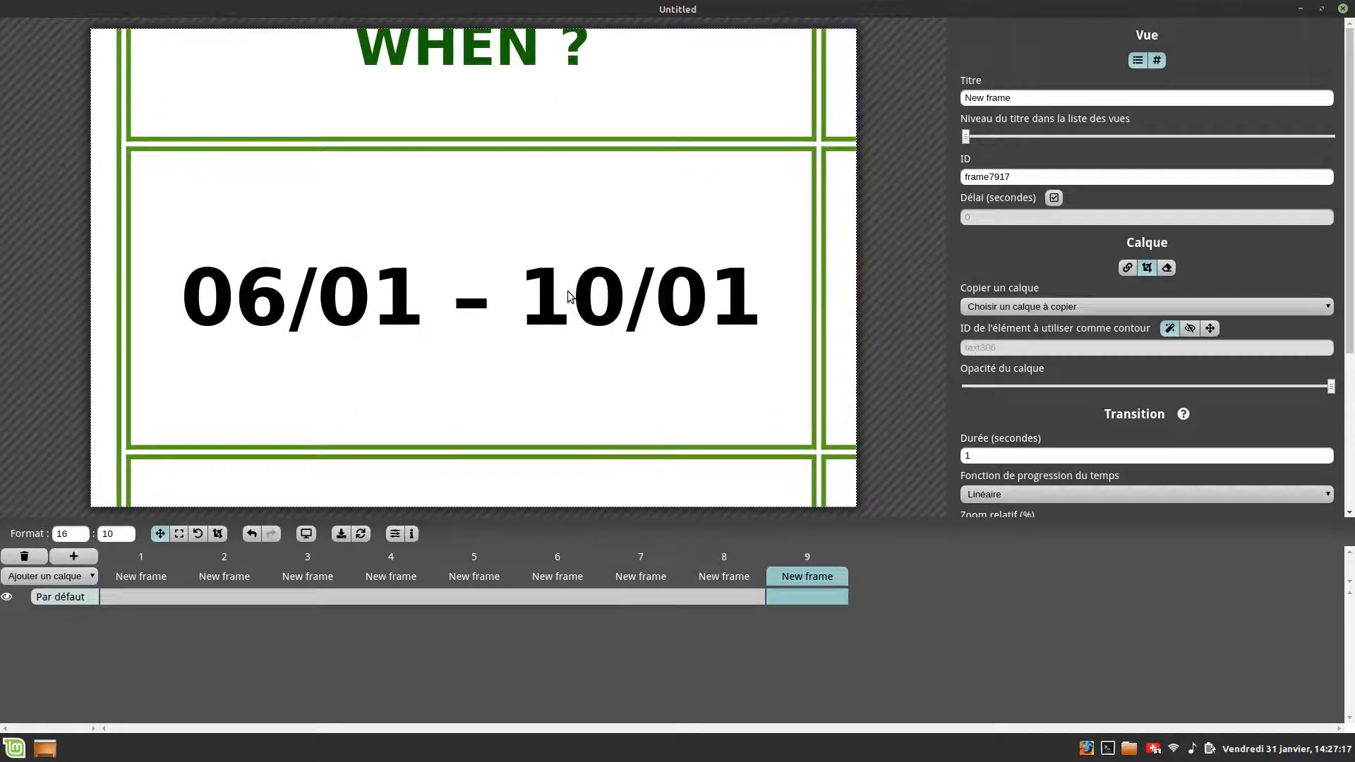
pyautogui.scroll(2, 567, 290)
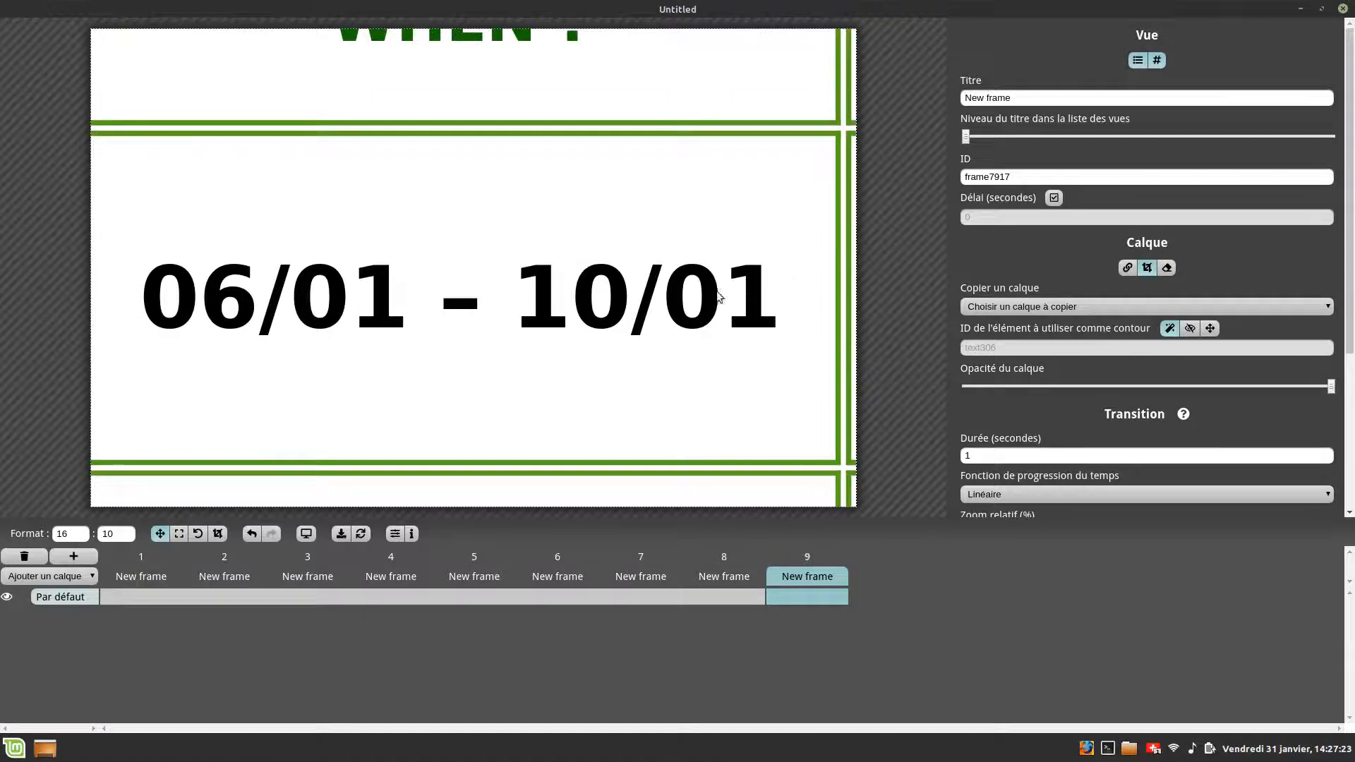
pyautogui.scroll(-3, 695, 296)
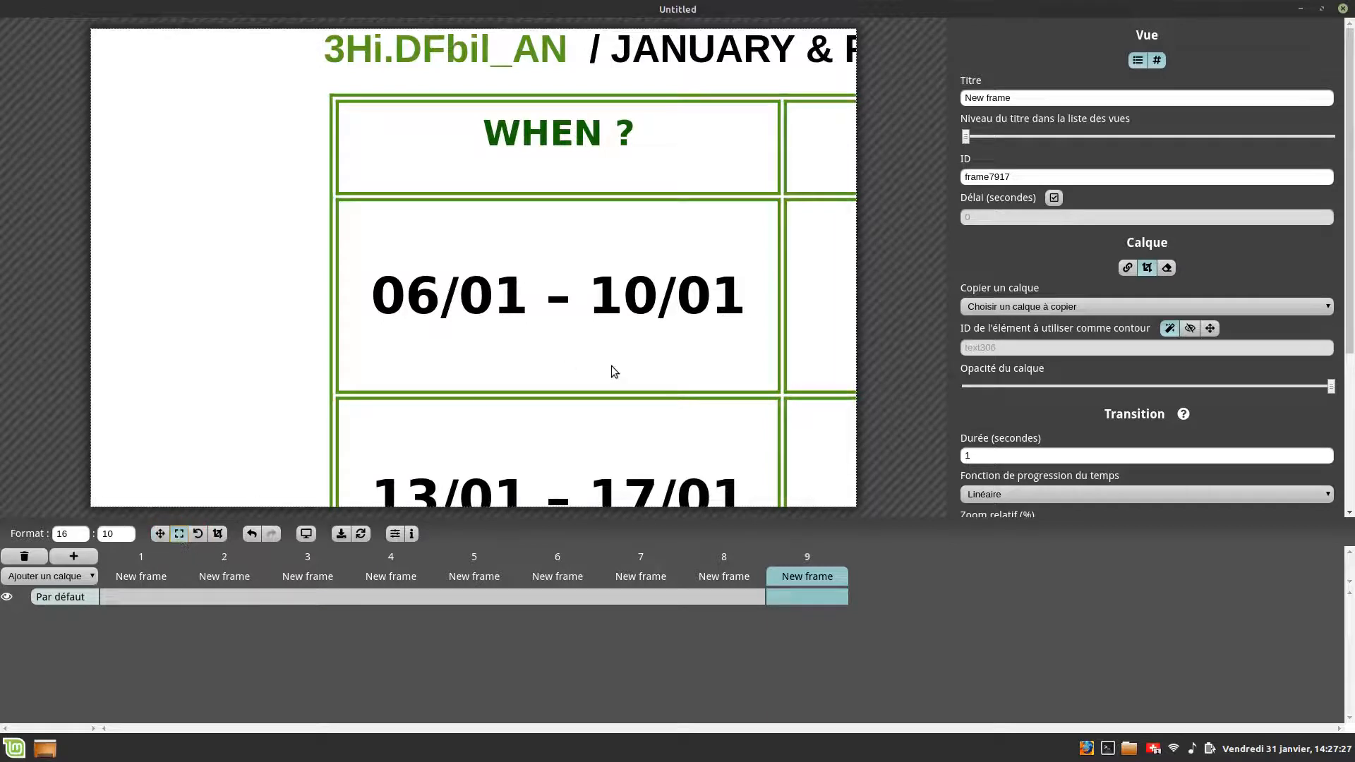
pyautogui.click(159, 533)
pyautogui.scroll(-2, 506, 339)
pyautogui.moveTo(512, 332); pyautogui.dragTo(240, 191)
pyautogui.scroll(-9, 282, 201)
pyautogui.moveTo(717, 178); pyautogui.dragTo(594, 181)
pyautogui.scroll(-1, 616, 147)
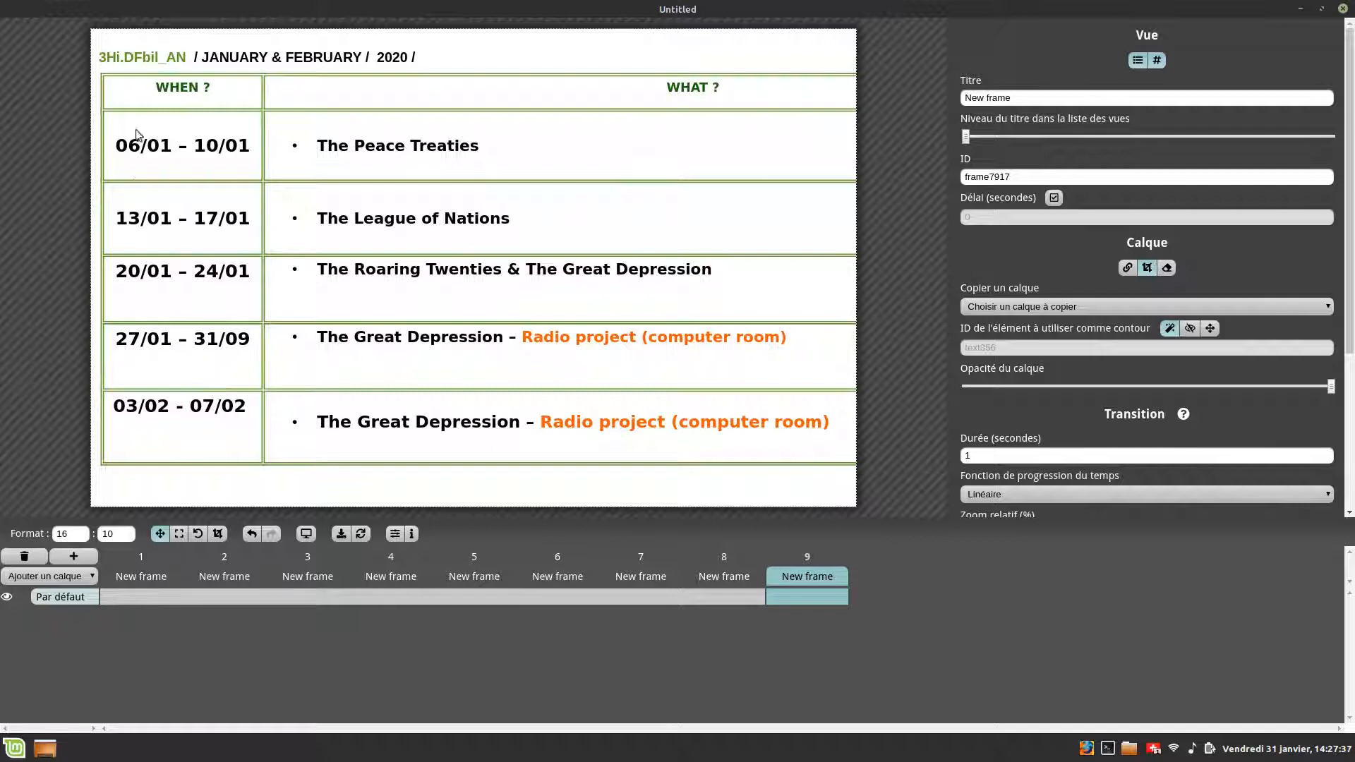
# - Crop frame 9's view to the first two date cells with the crop tool
pyautogui.click(216, 533)
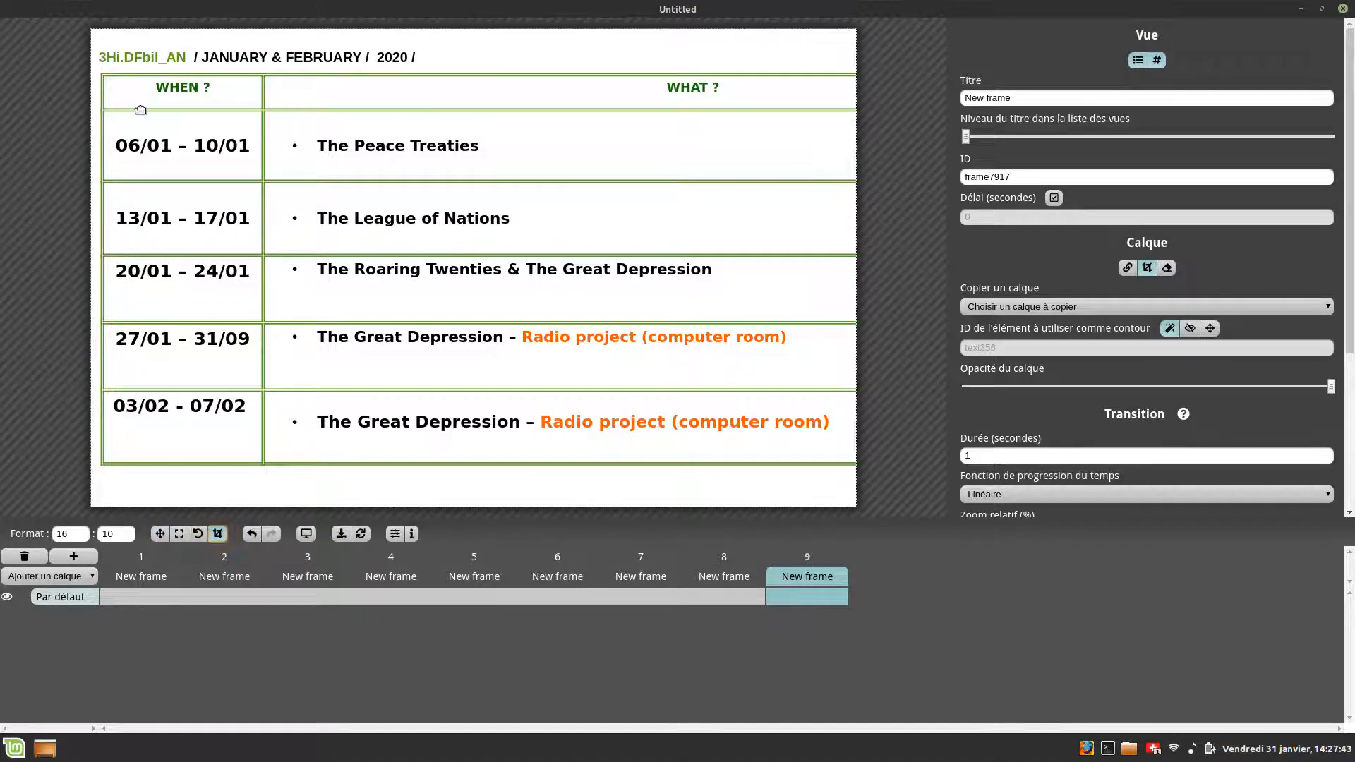
pyautogui.moveTo(112, 120); pyautogui.dragTo(147, 172)
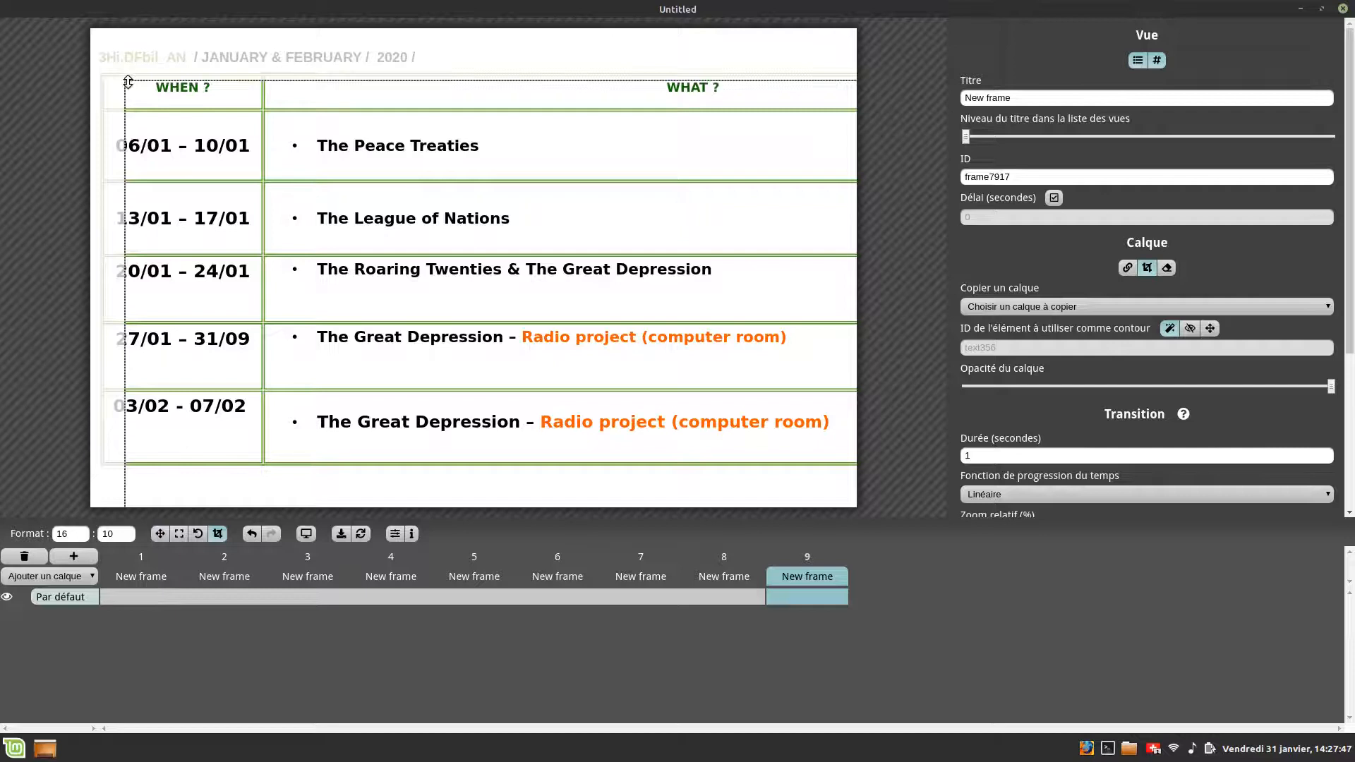
pyautogui.moveTo(126, 82); pyautogui.dragTo(503, 284)
pyautogui.moveTo(645, 328); pyautogui.dragTo(355, 147)
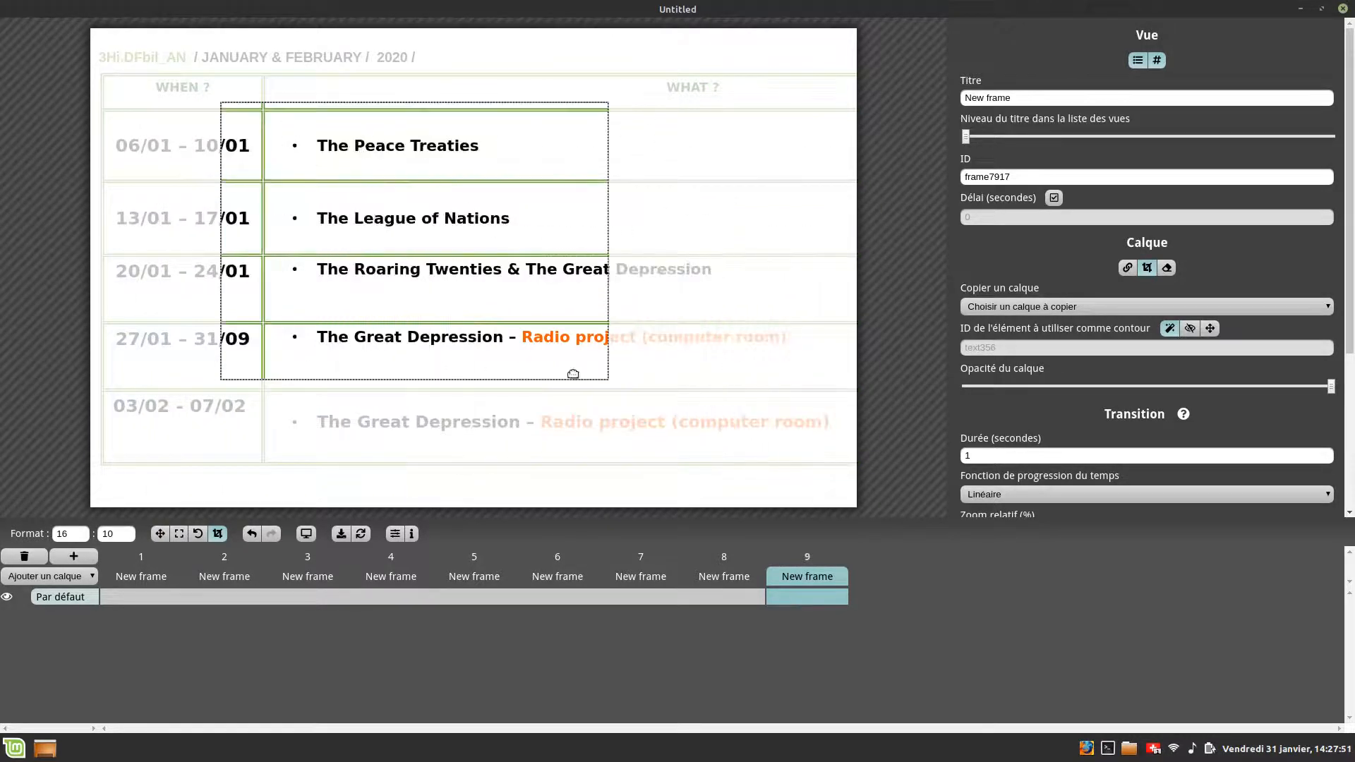
pyautogui.moveTo(606, 378); pyautogui.dragTo(596, 254)
pyautogui.moveTo(607, 185); pyautogui.dragTo(197, 170)
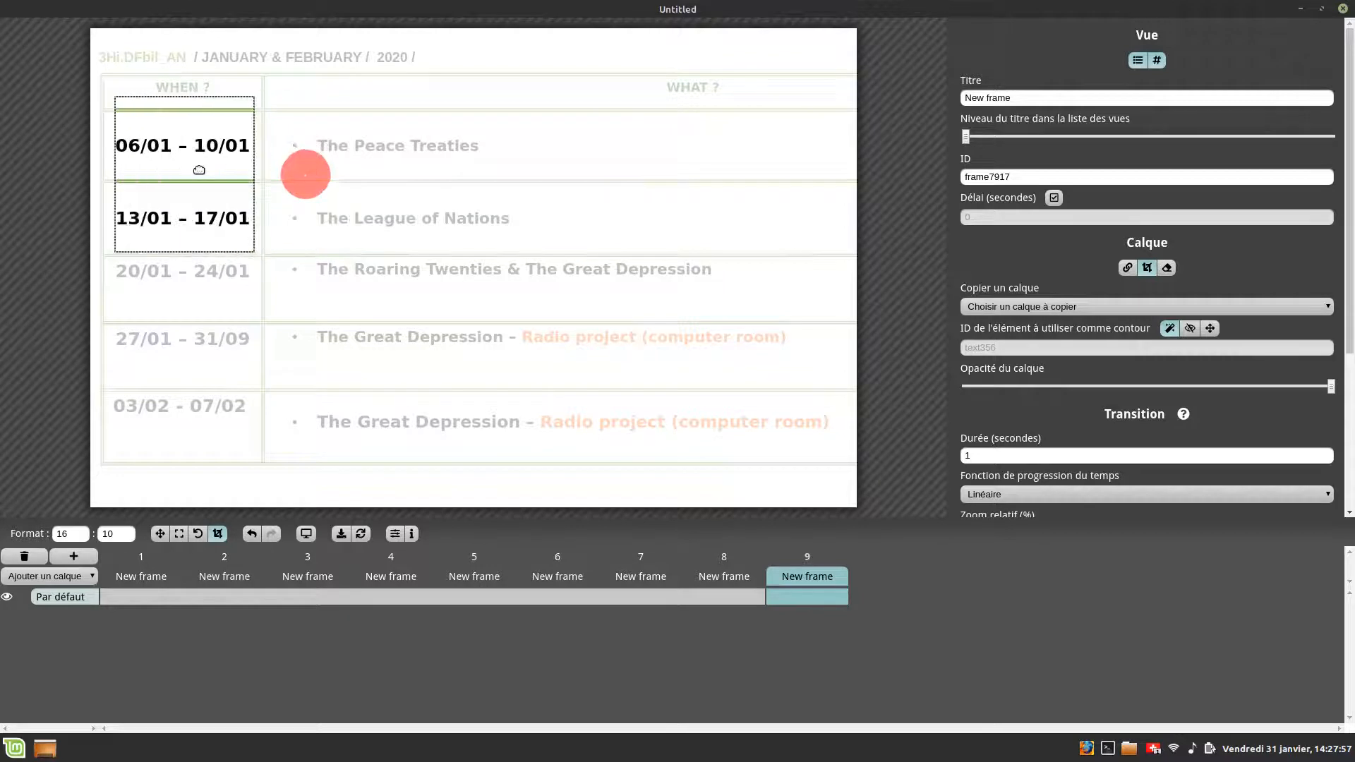
pyautogui.click(250, 247)
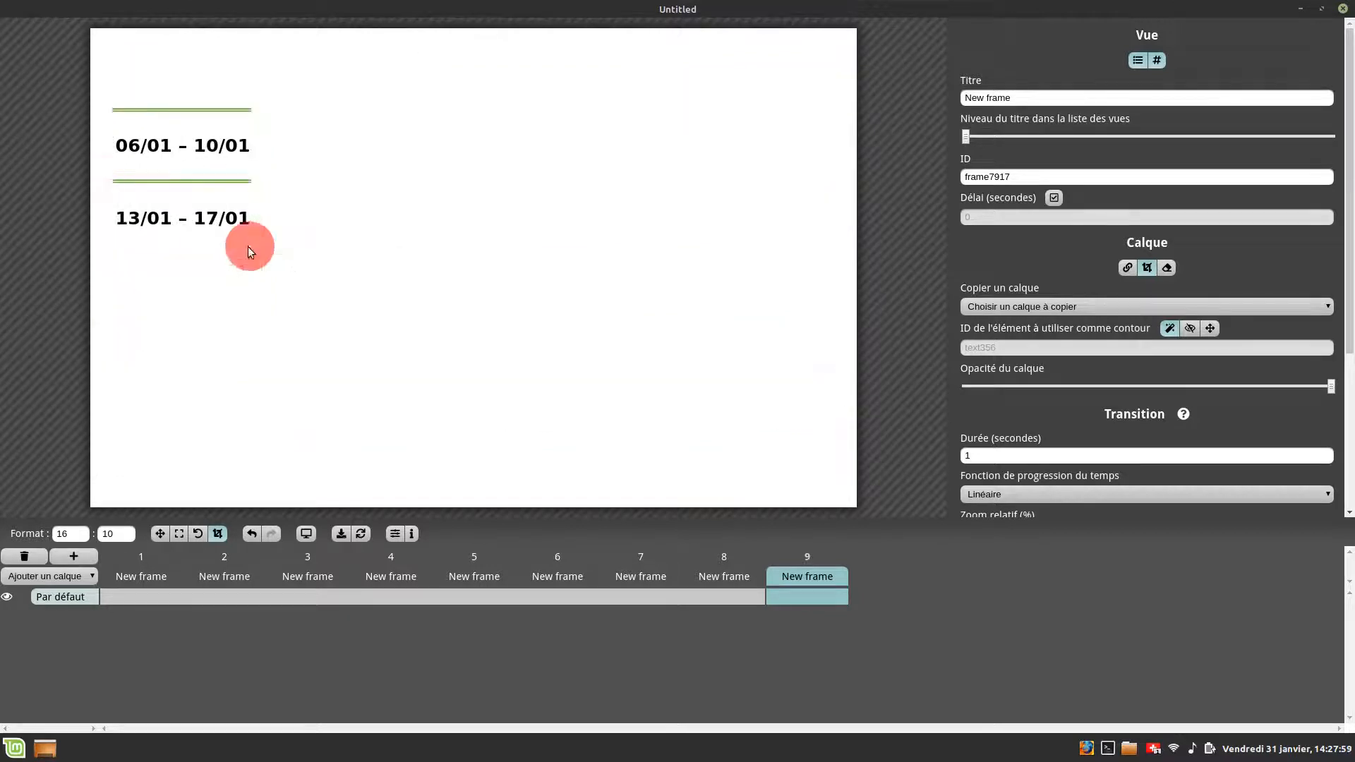
# - Re-crop frame 9's view to the first row, 06/01 – 10/01 with The Peace Treaties
pyautogui.moveTo(250, 247); pyautogui.dragTo(843, 185)
pyautogui.moveTo(527, 95); pyautogui.dragTo(523, 115)
pyautogui.moveTo(497, 187); pyautogui.dragTo(496, 174)
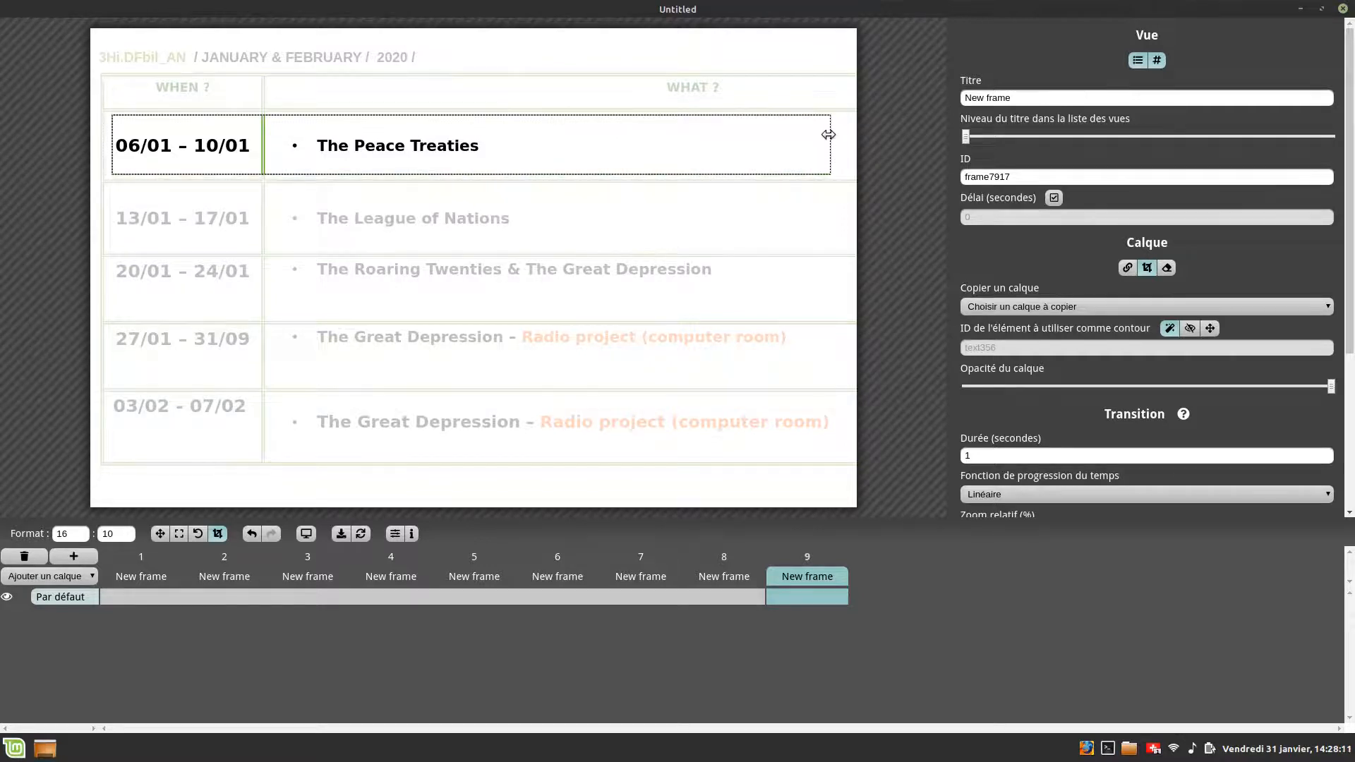
pyautogui.moveTo(828, 134); pyautogui.dragTo(492, 157)
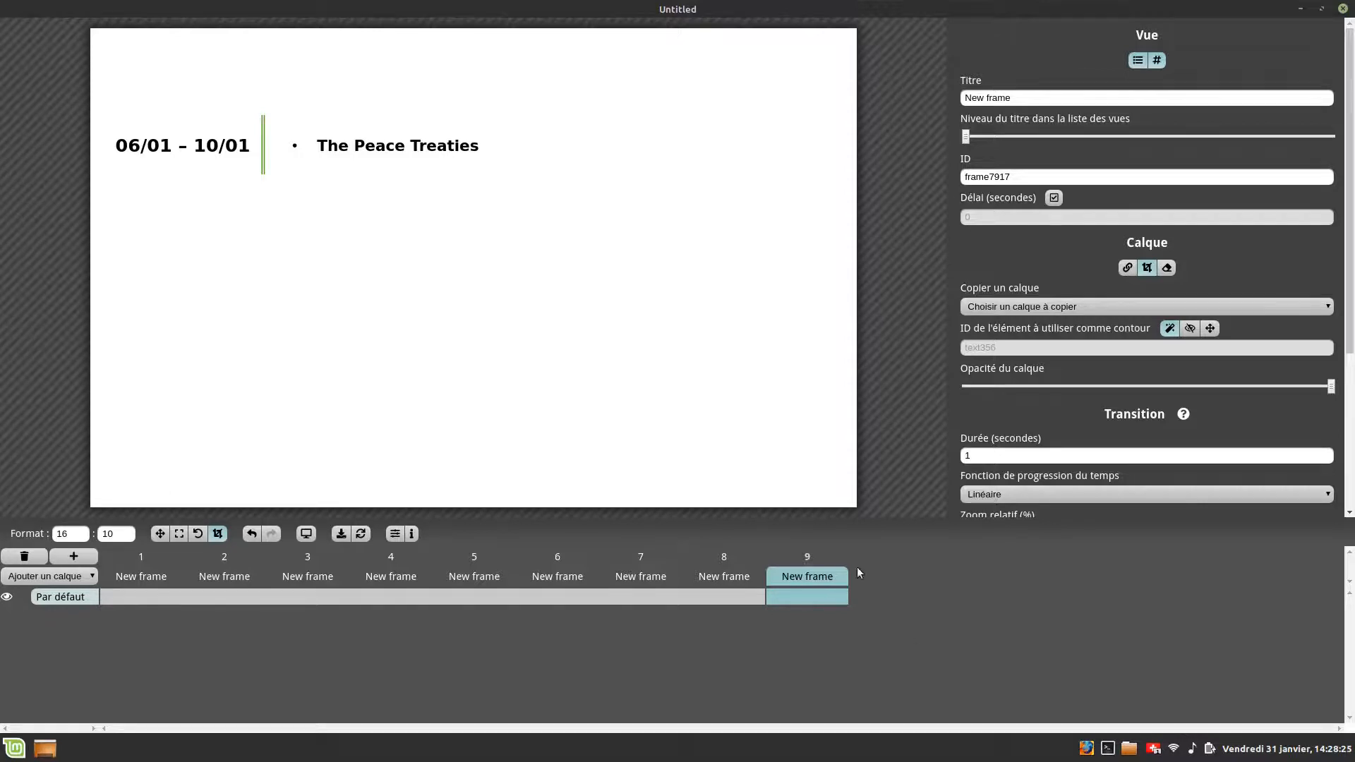
# - Compare the first frame with frame 9 in the timeline
pyautogui.moveTo(815, 554)
pyautogui.click(135, 579)
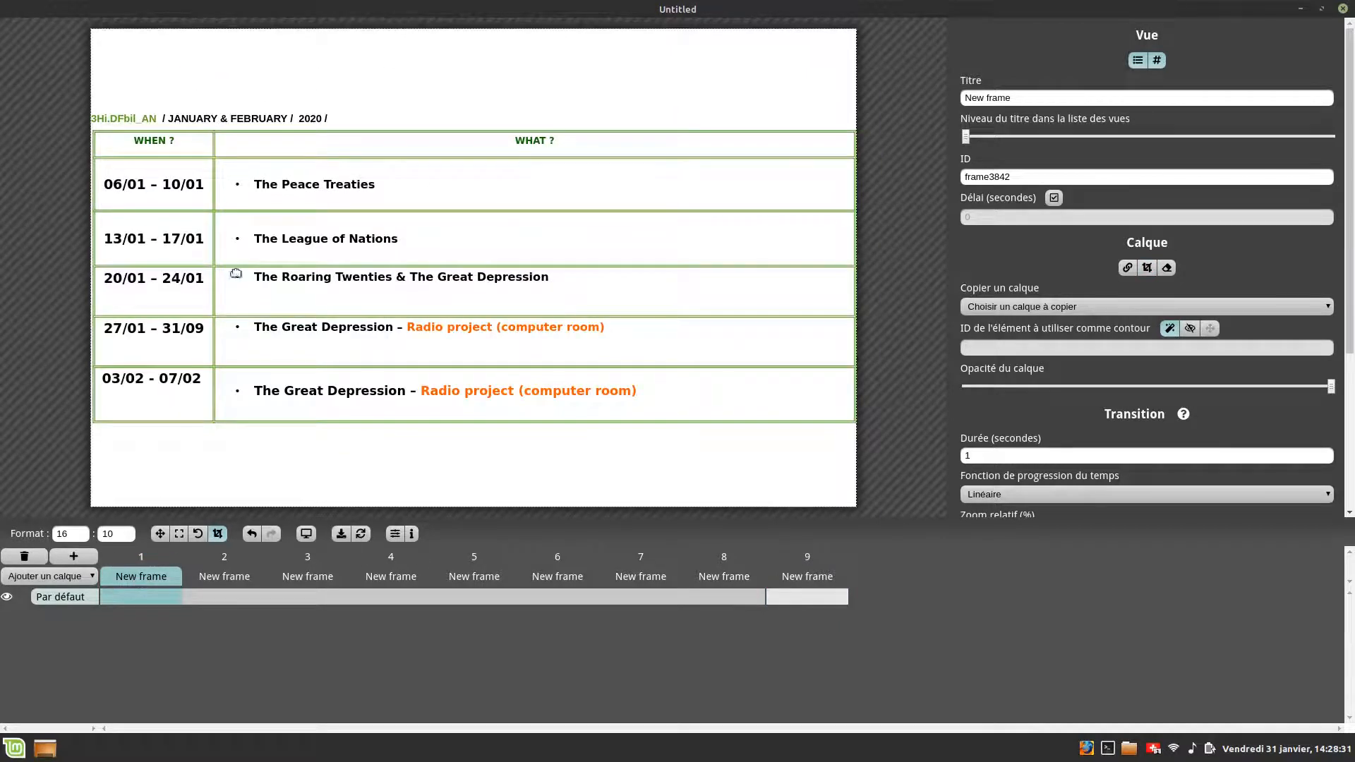
pyautogui.click(812, 580)
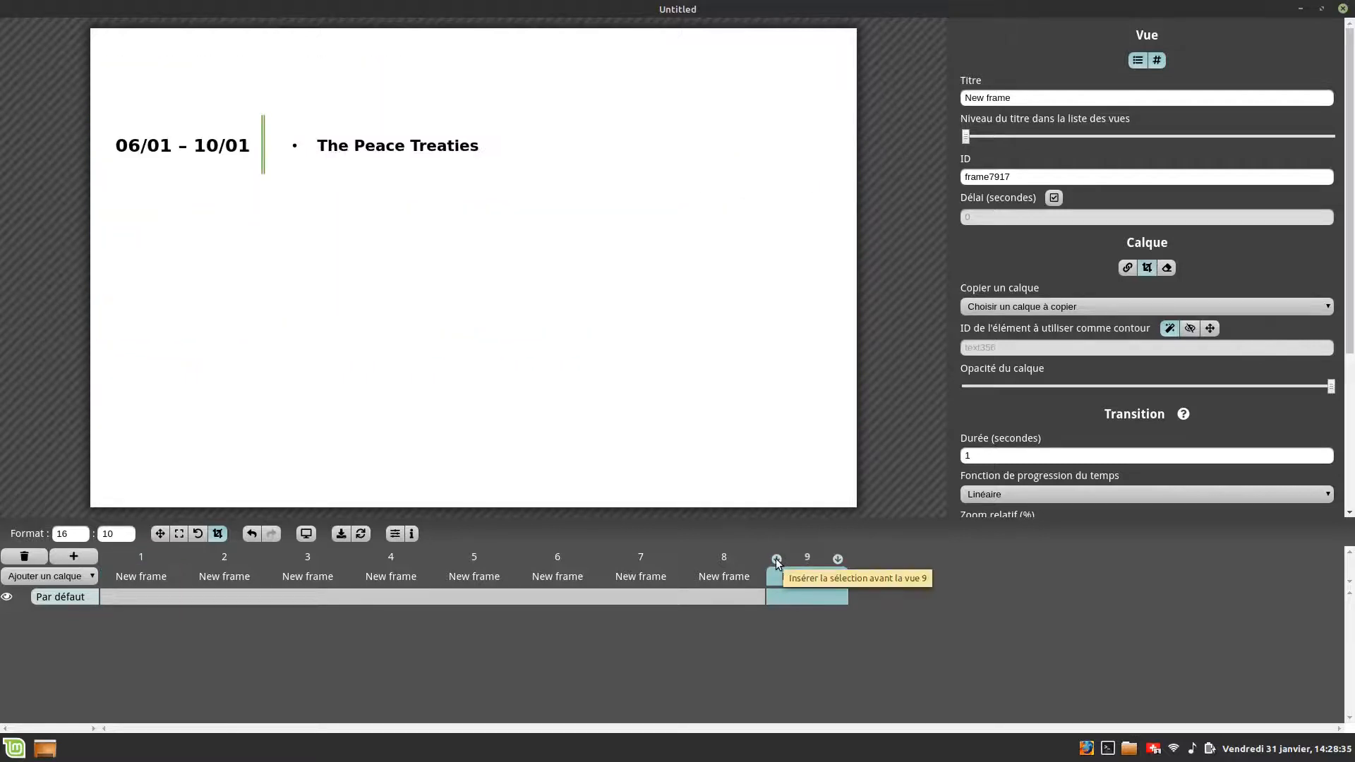
pyautogui.click(804, 575)
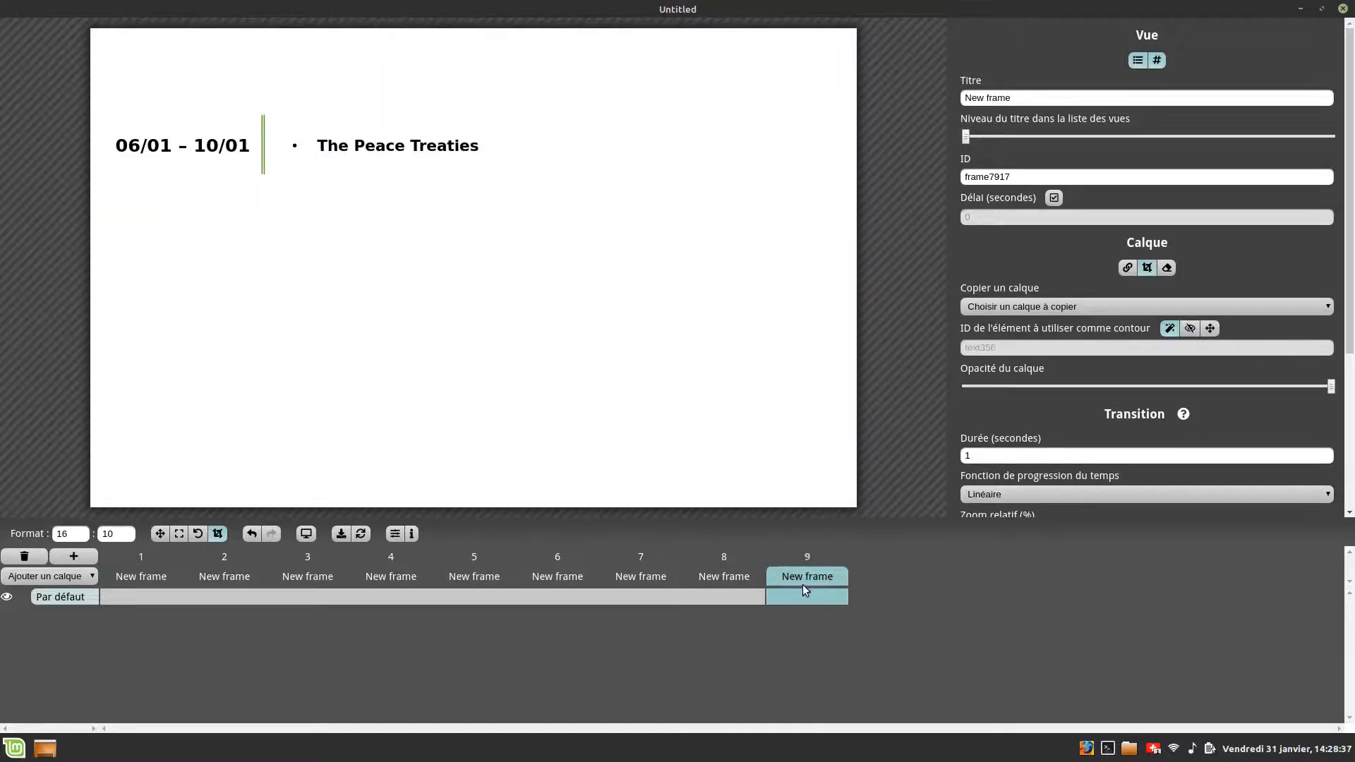
pyautogui.click(800, 579)
pyautogui.click(811, 577)
pyautogui.click(137, 580)
pyautogui.click(811, 575)
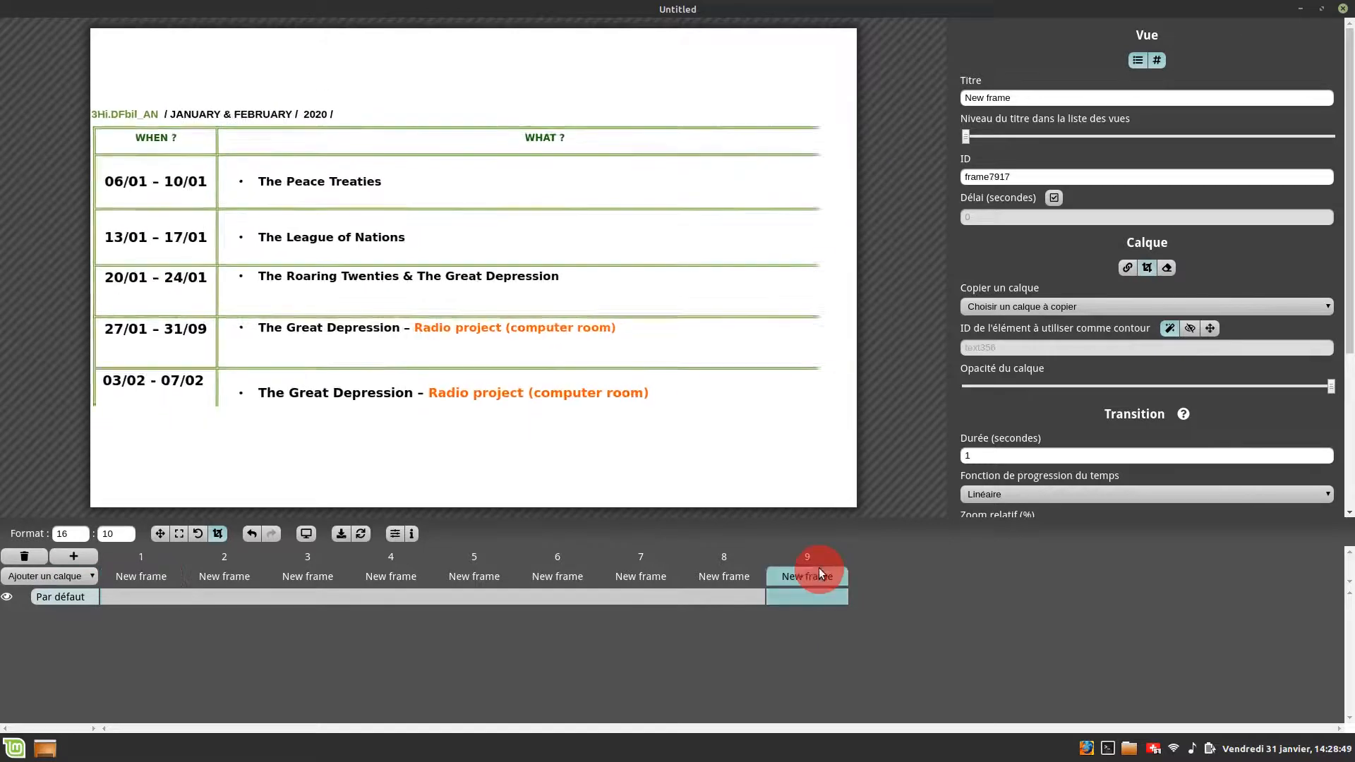
# - Crop frame 8's view to the last two rows about The Great Depression and the Radio project
pyautogui.click(727, 577)
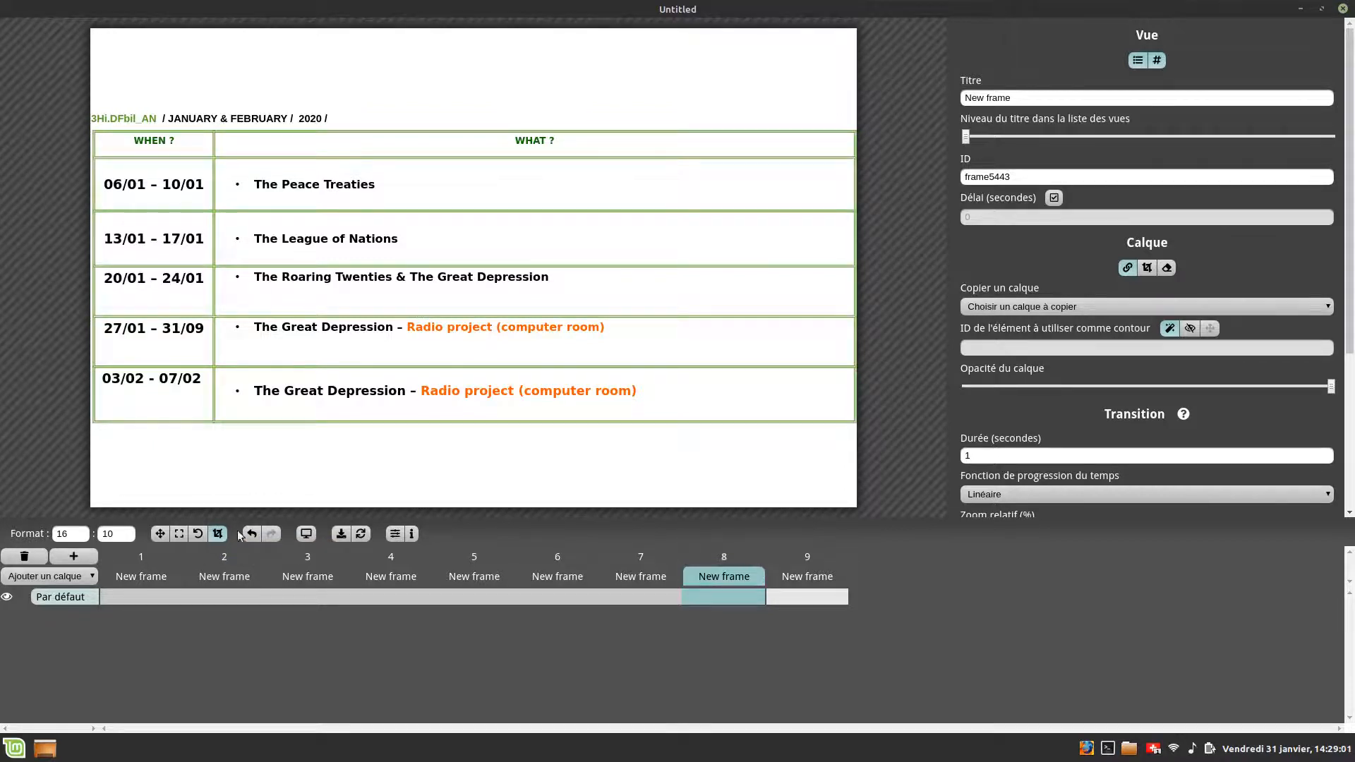
pyautogui.click(211, 536)
pyautogui.click(397, 289)
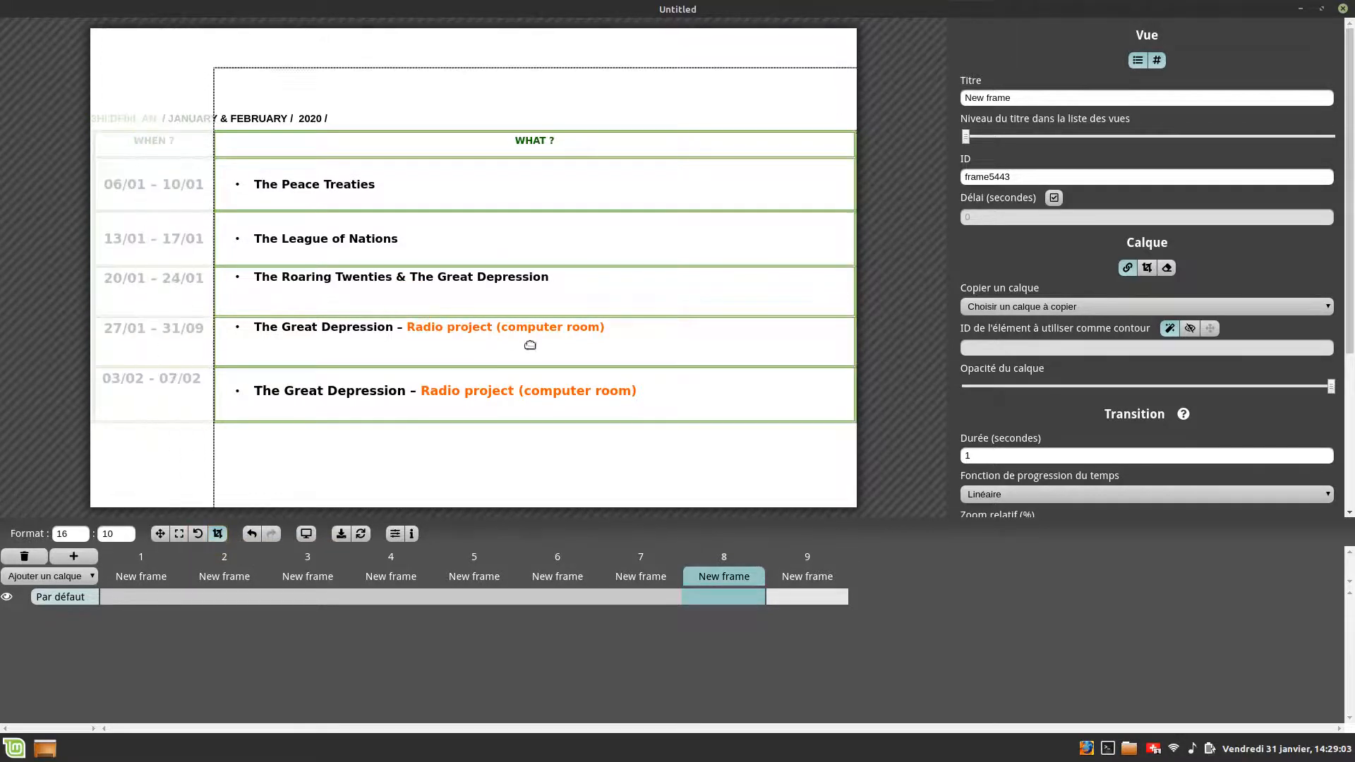
pyautogui.moveTo(217, 69); pyautogui.dragTo(481, 363)
pyautogui.moveTo(651, 386); pyautogui.dragTo(410, 316)
pyautogui.click(416, 259)
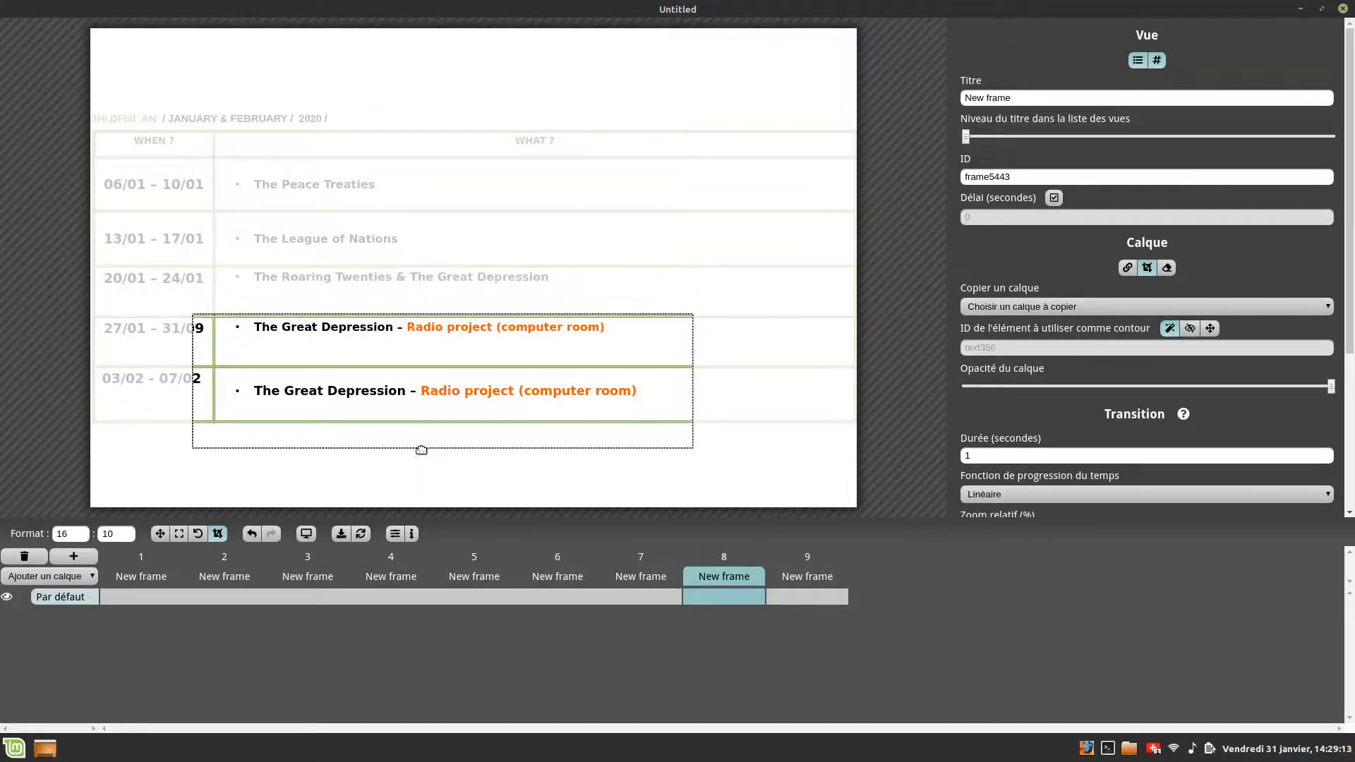
pyautogui.moveTo(421, 447); pyautogui.dragTo(425, 412)
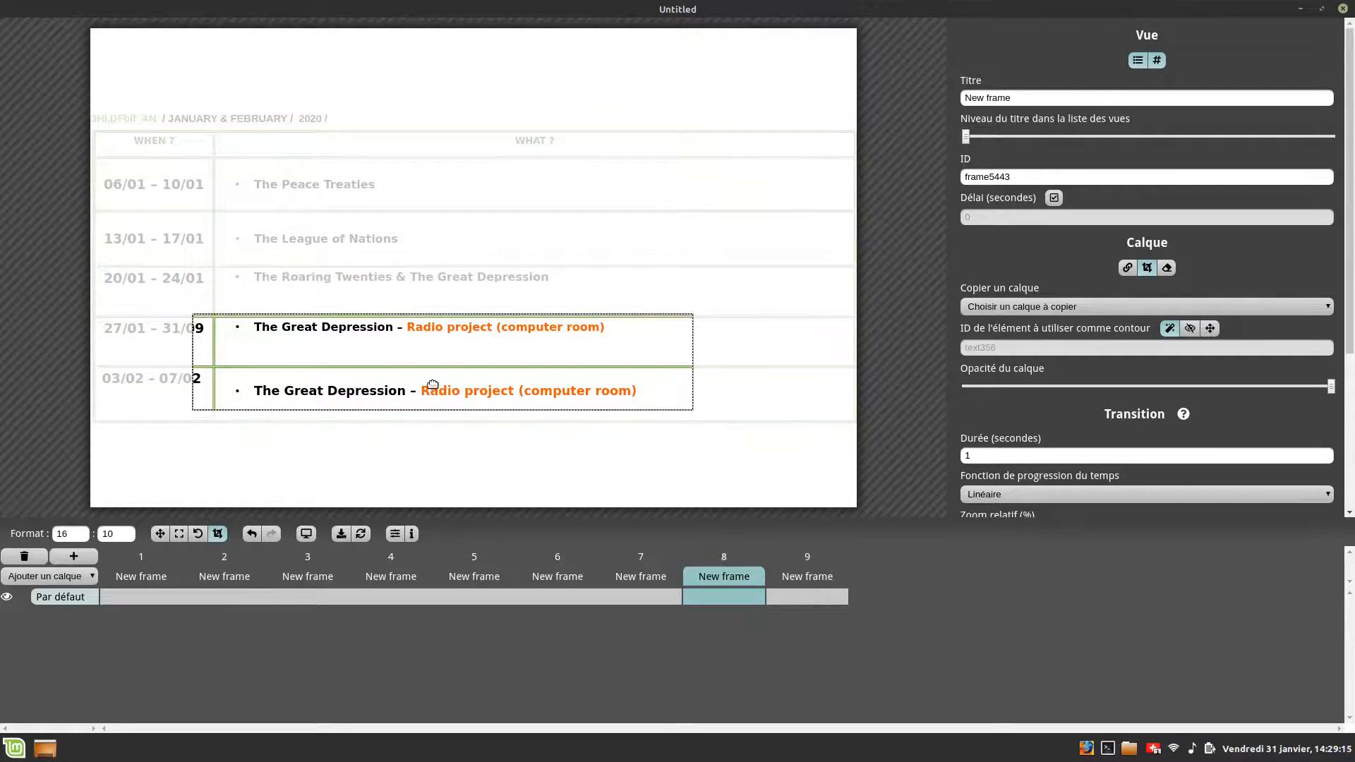
pyautogui.click(432, 384)
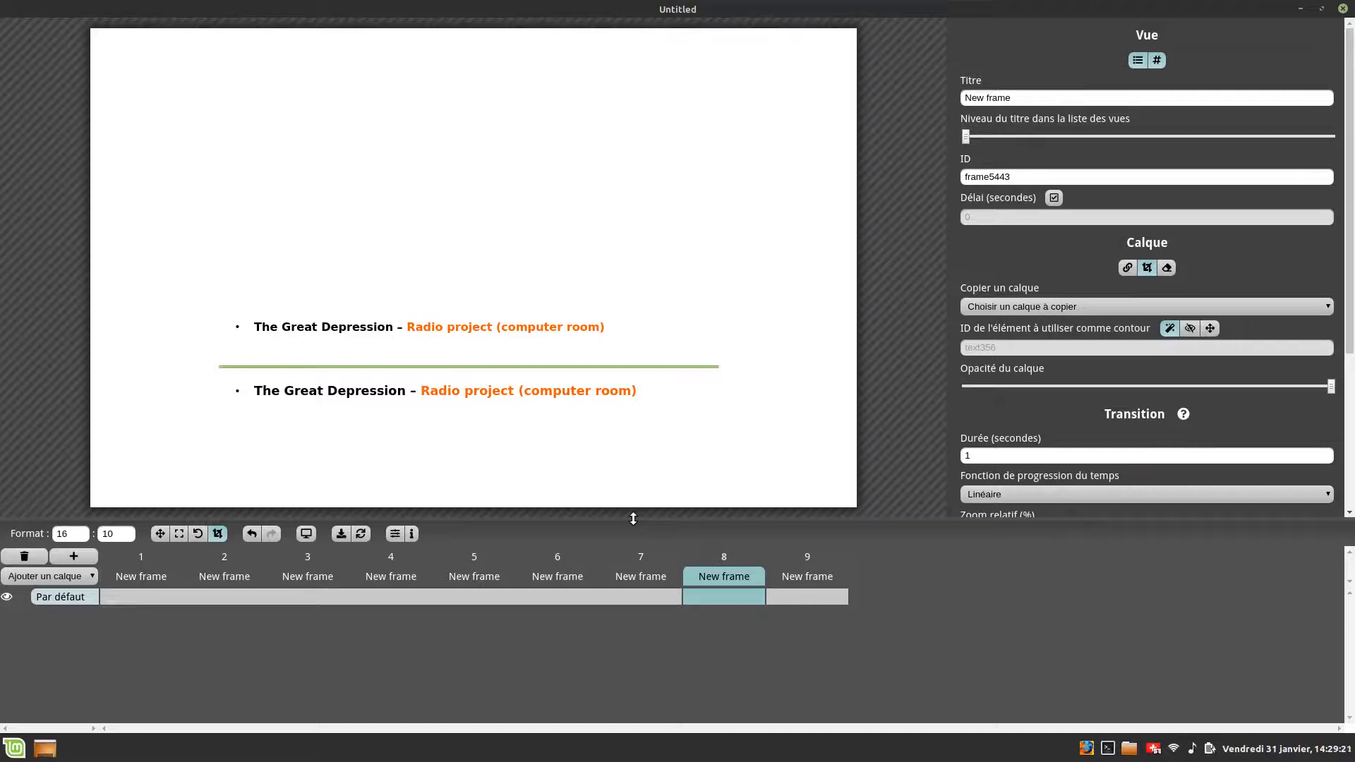
# - Delete the extra uncropped frames from the timeline
pyautogui.moveTo(641, 557)
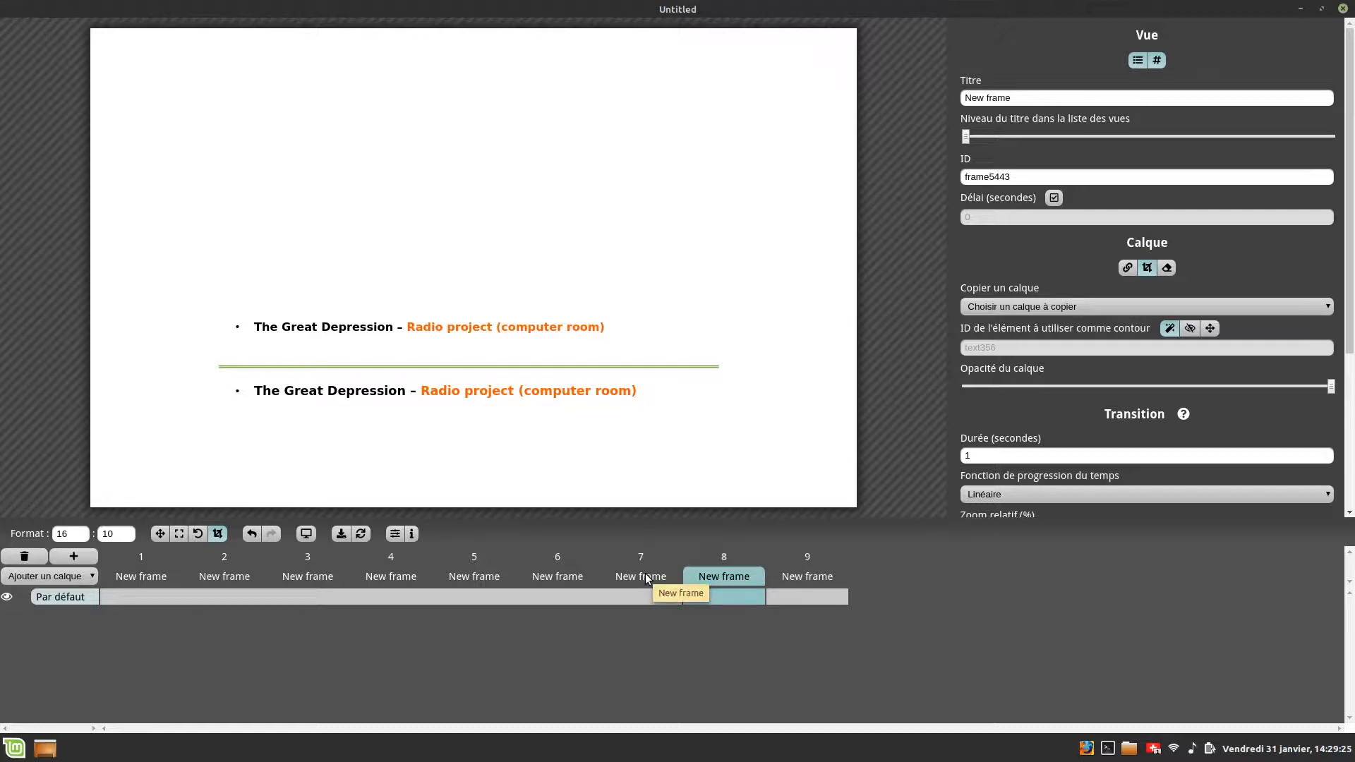
pyautogui.click(645, 573)
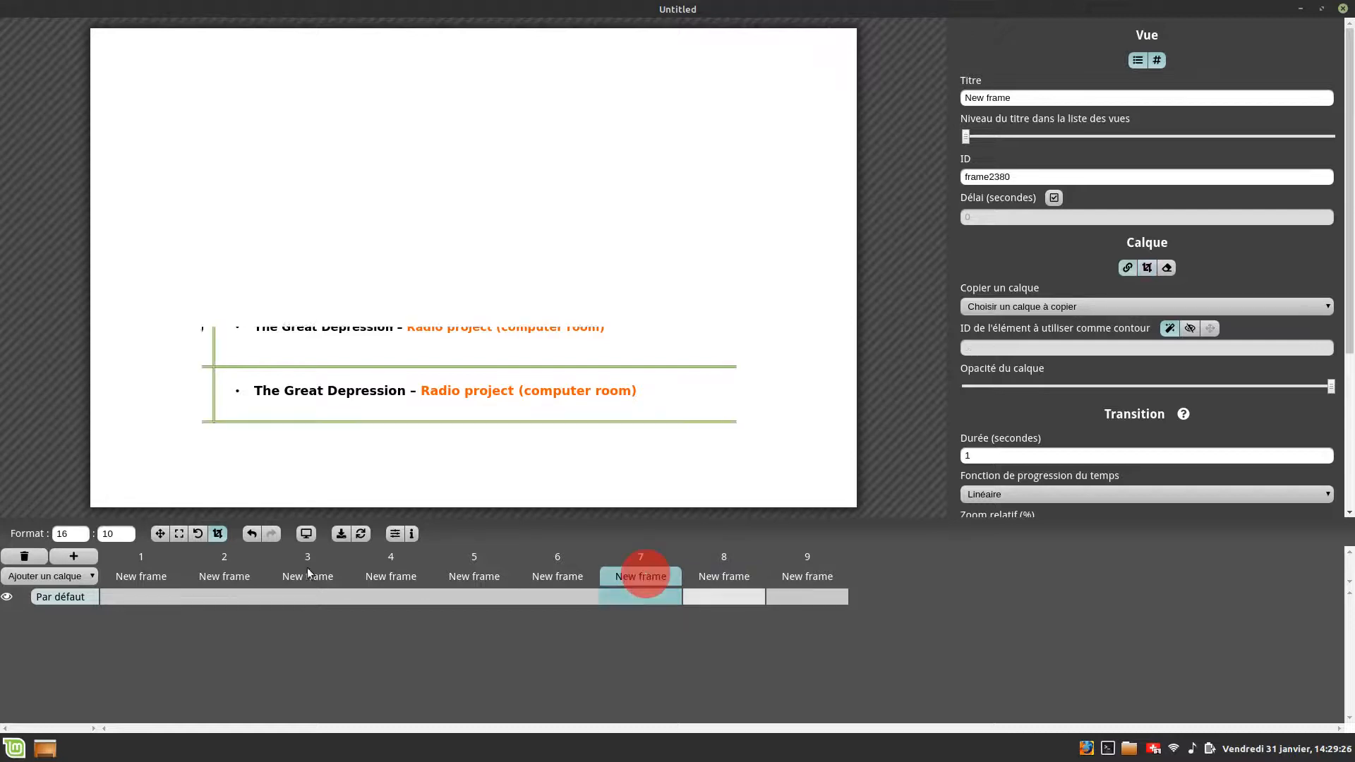
pyautogui.click(18, 556)
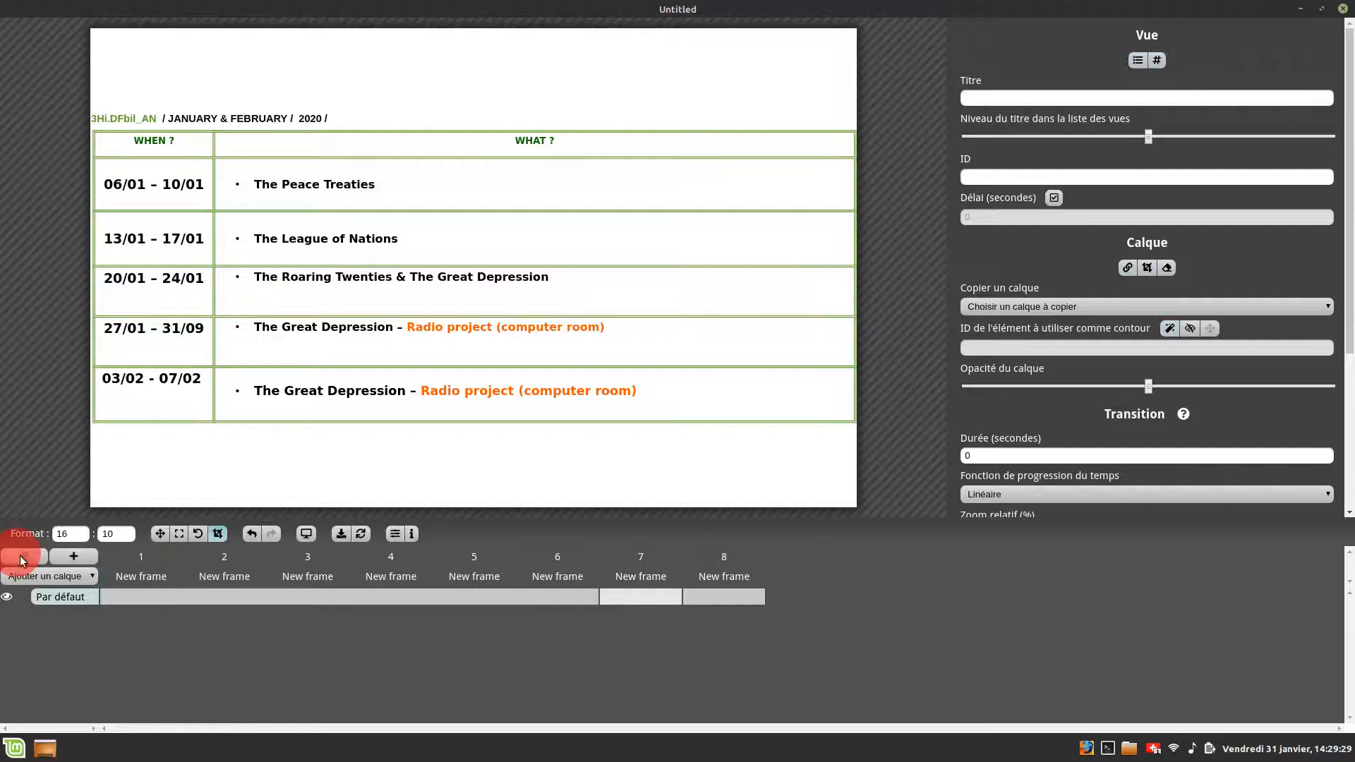
pyautogui.click(127, 576)
pyautogui.click(24, 556)
pyautogui.click(138, 575)
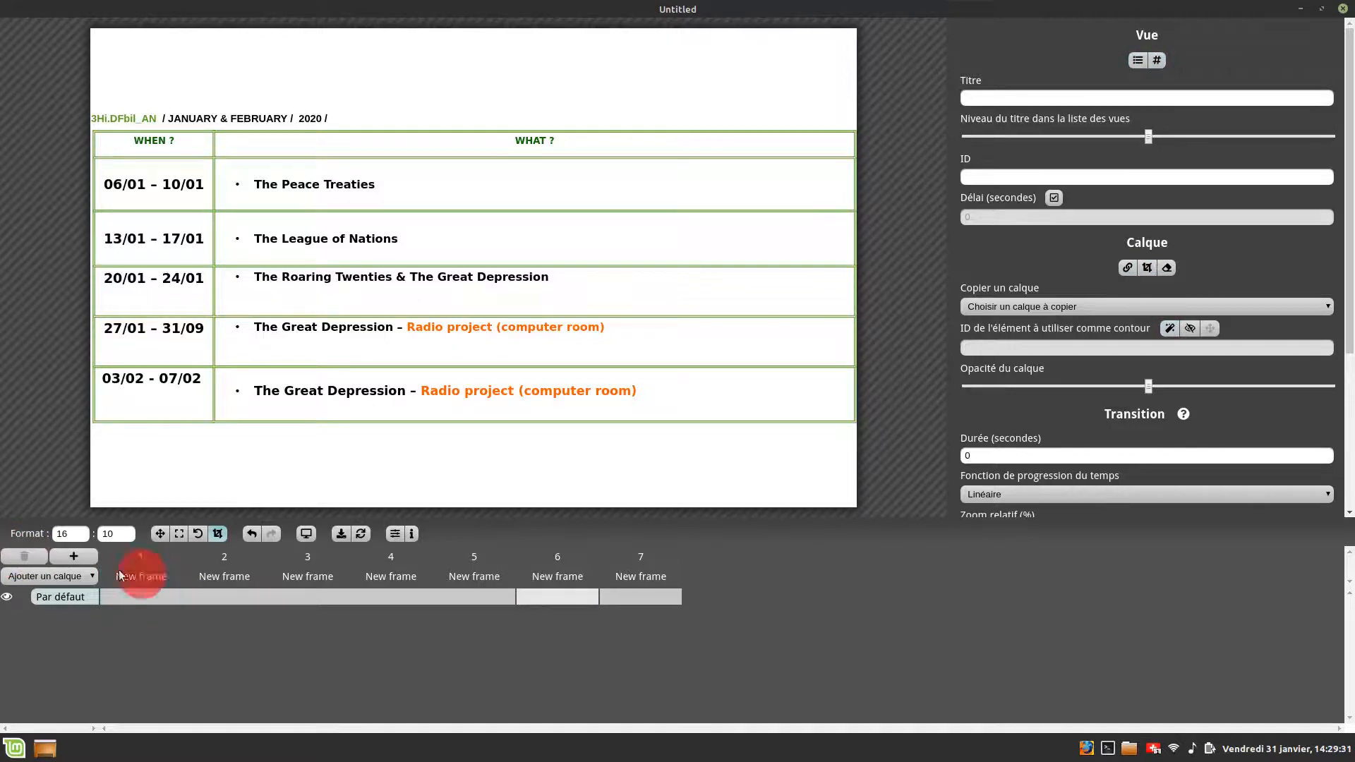
pyautogui.click(15, 556)
pyautogui.click(113, 574)
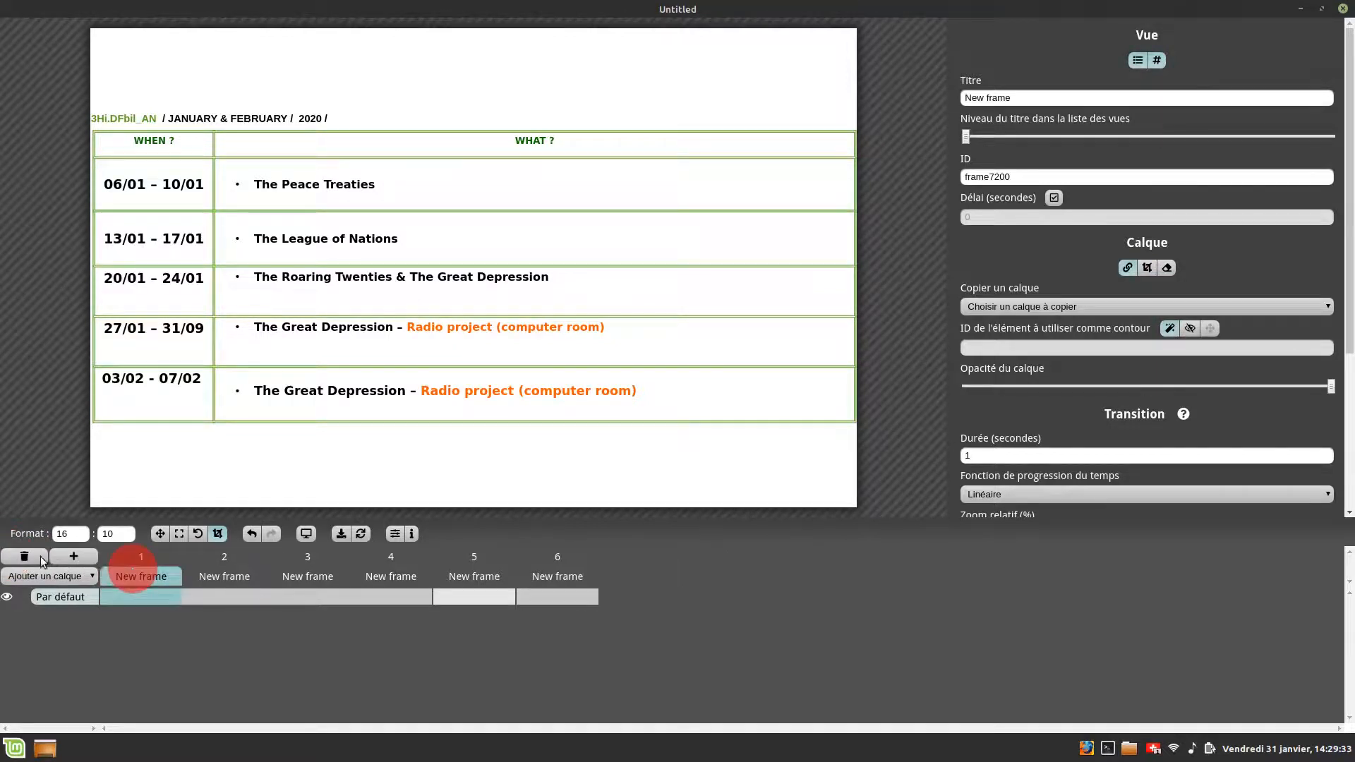
pyautogui.click(41, 559)
pyautogui.click(123, 575)
pyautogui.click(25, 558)
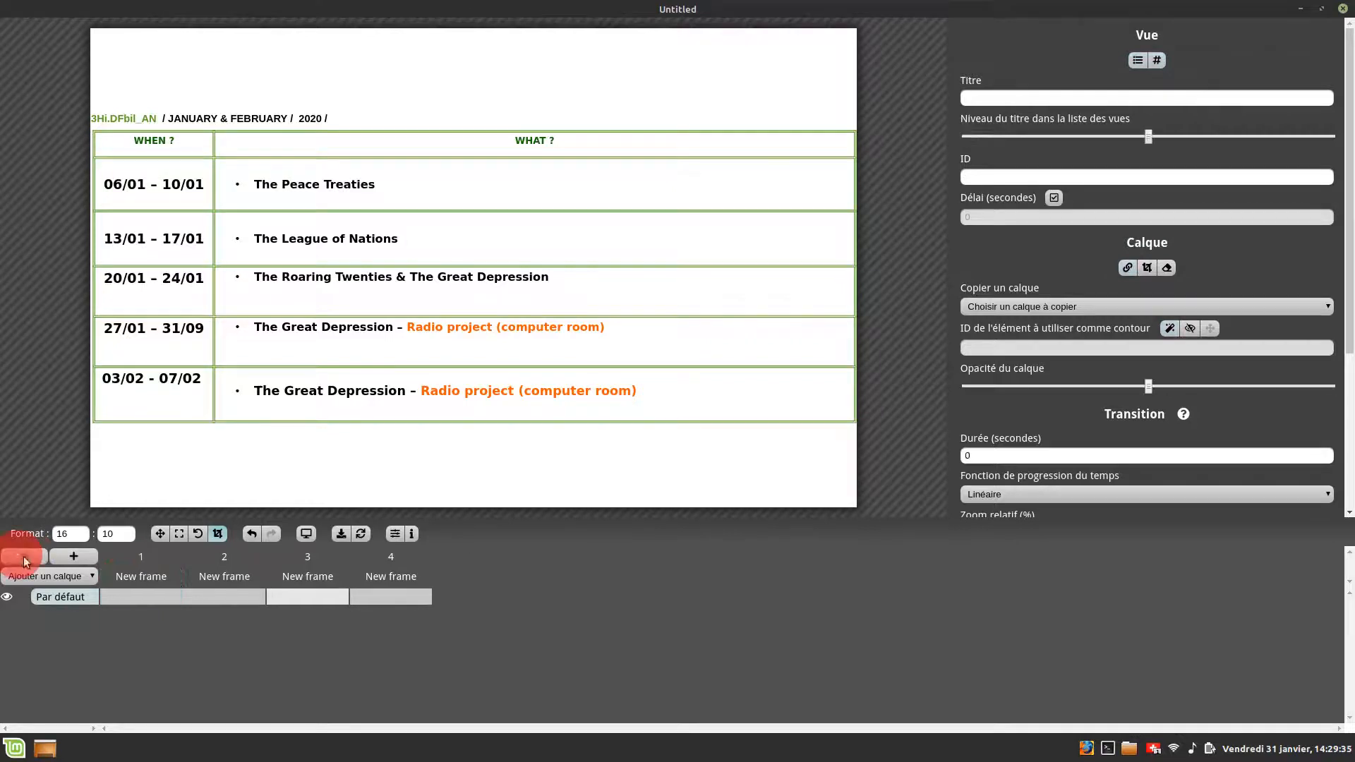
pyautogui.click(121, 575)
pyautogui.click(24, 557)
pyautogui.click(131, 574)
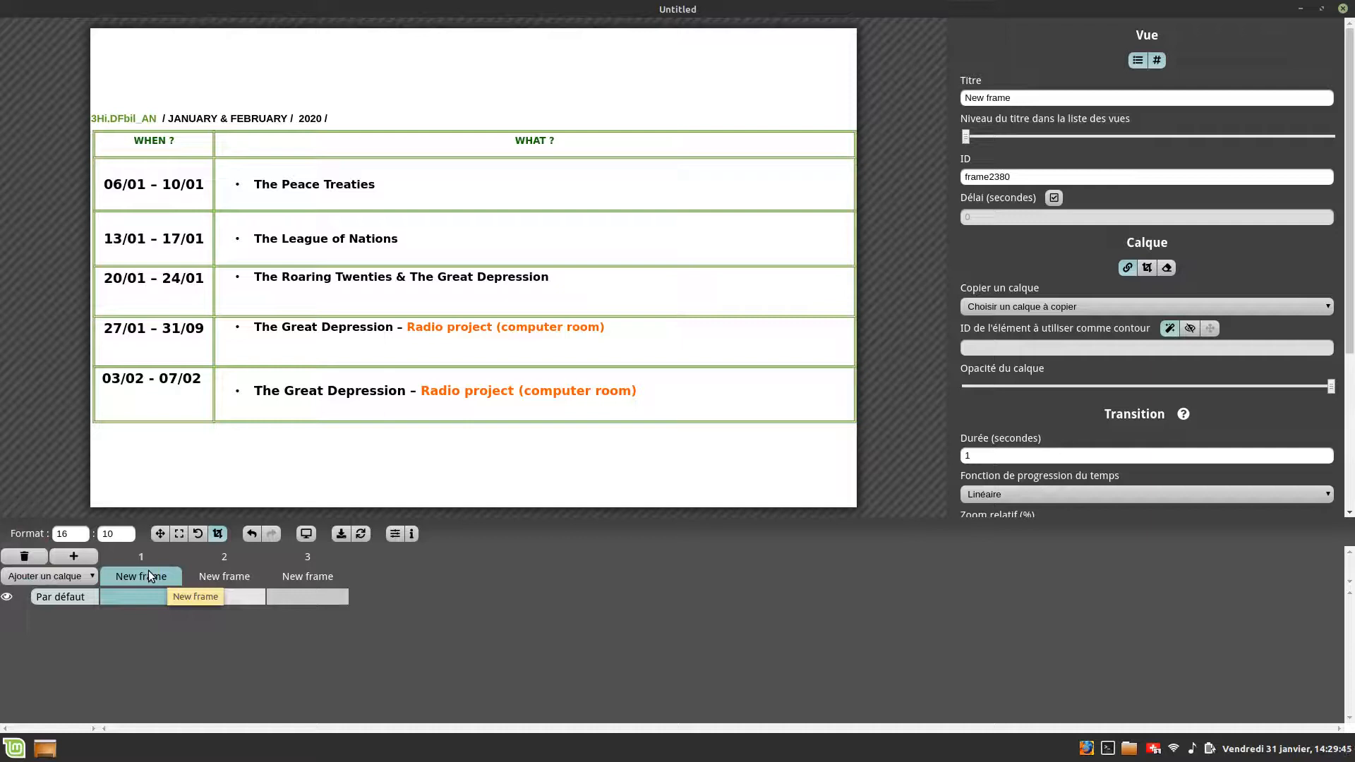
# - Step back and forth through the remaining frames to preview the transitions
pyautogui.press('Right')
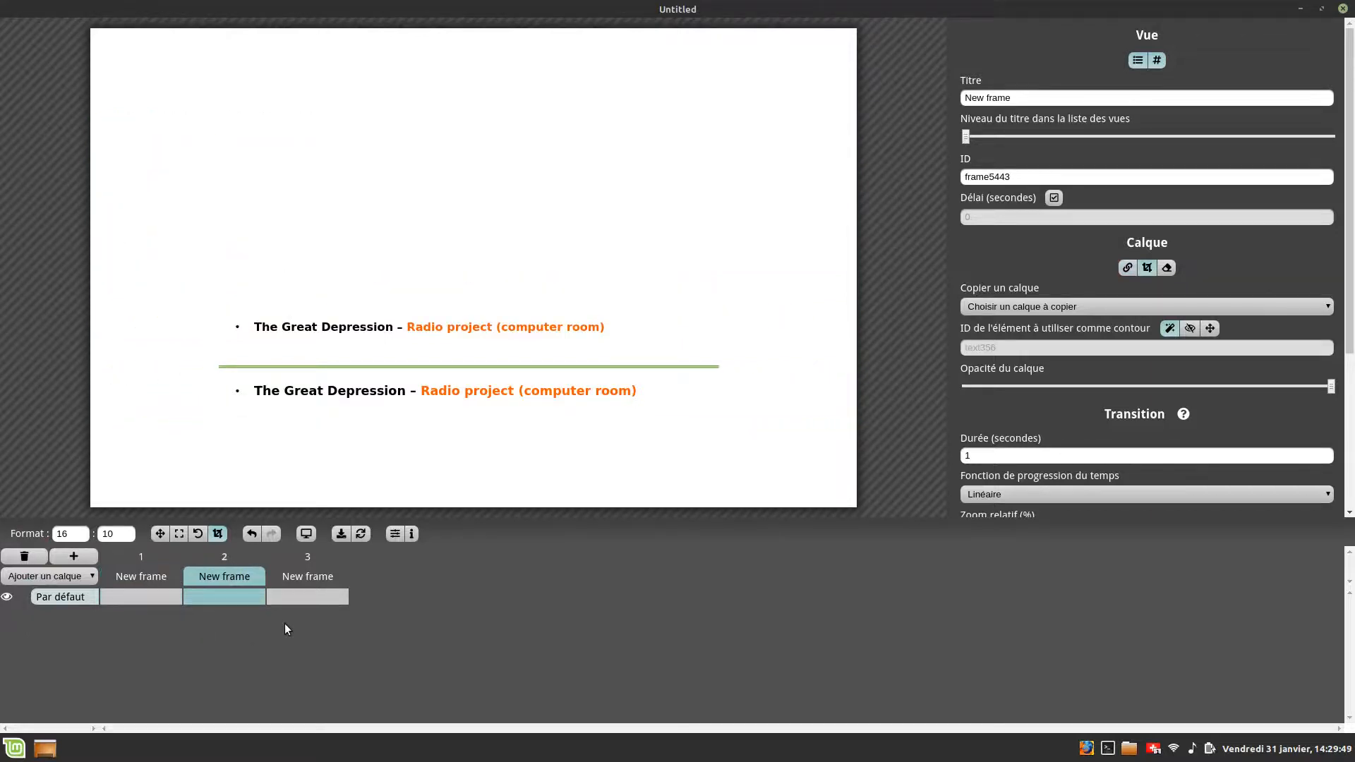
pyautogui.press('Right')
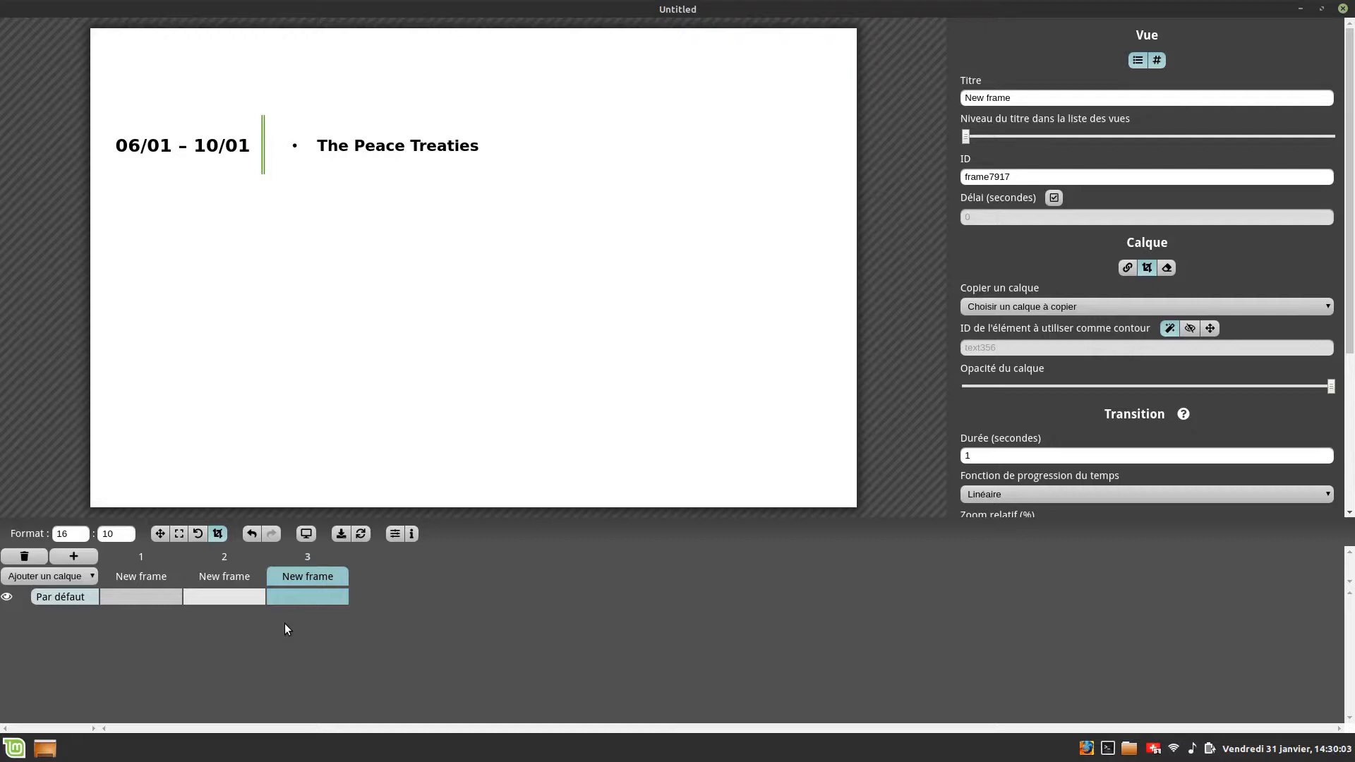
pyautogui.press('Left')
pyautogui.press('Left')
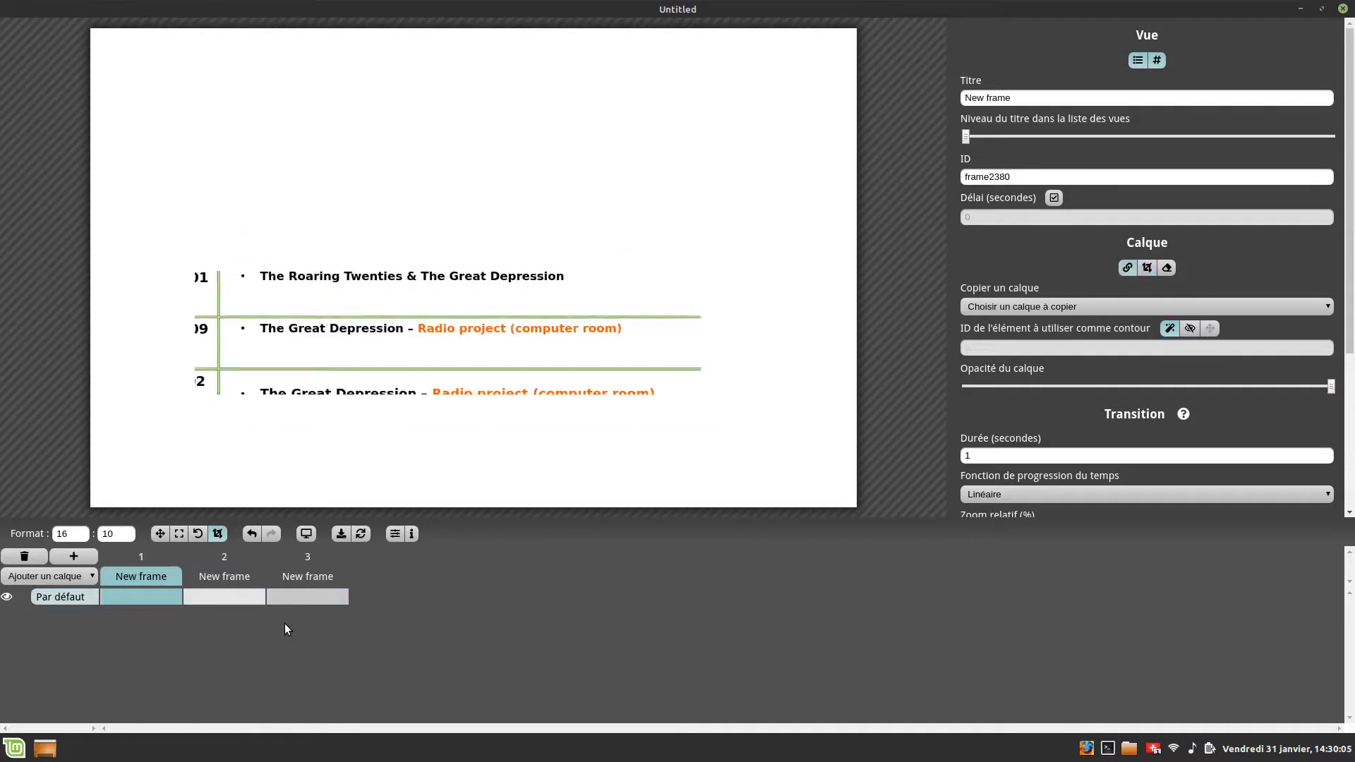
pyautogui.press('Right')
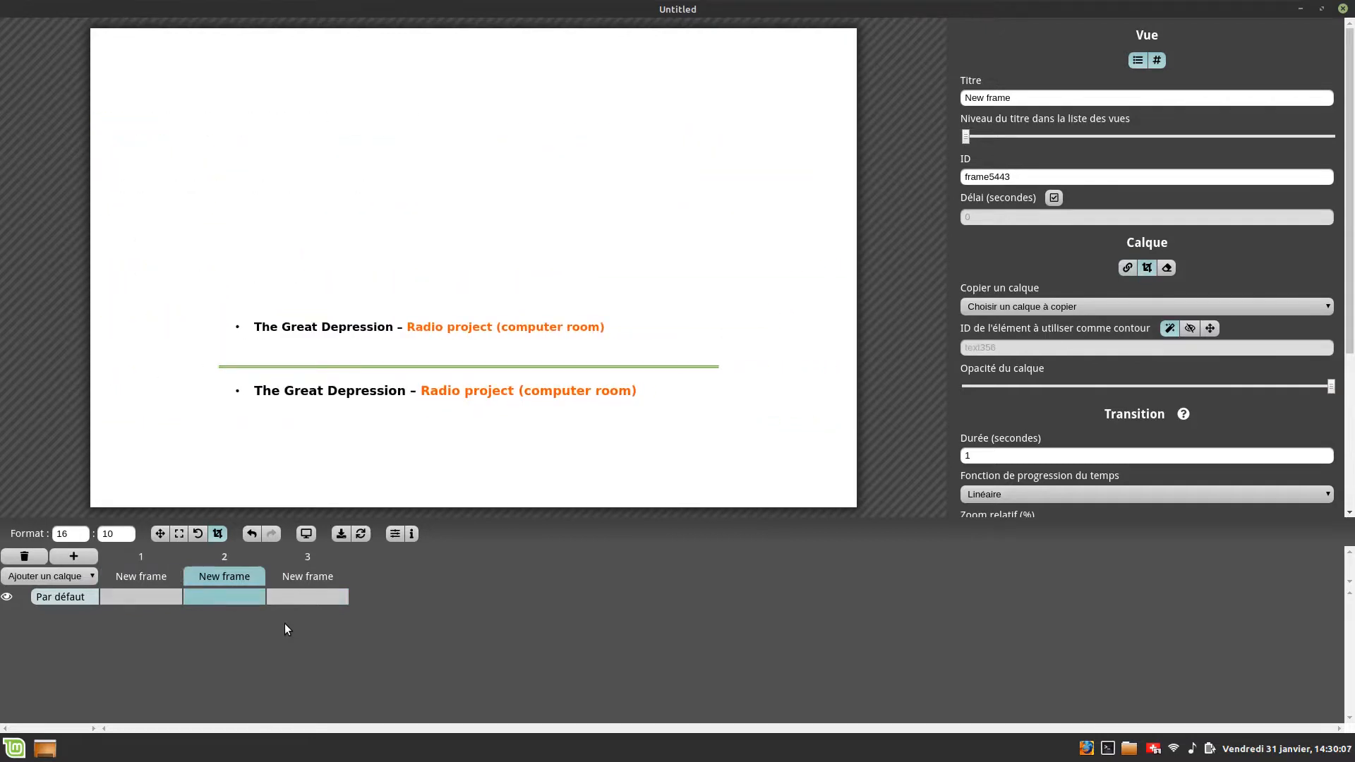
pyautogui.press('Right')
pyautogui.press('Left')
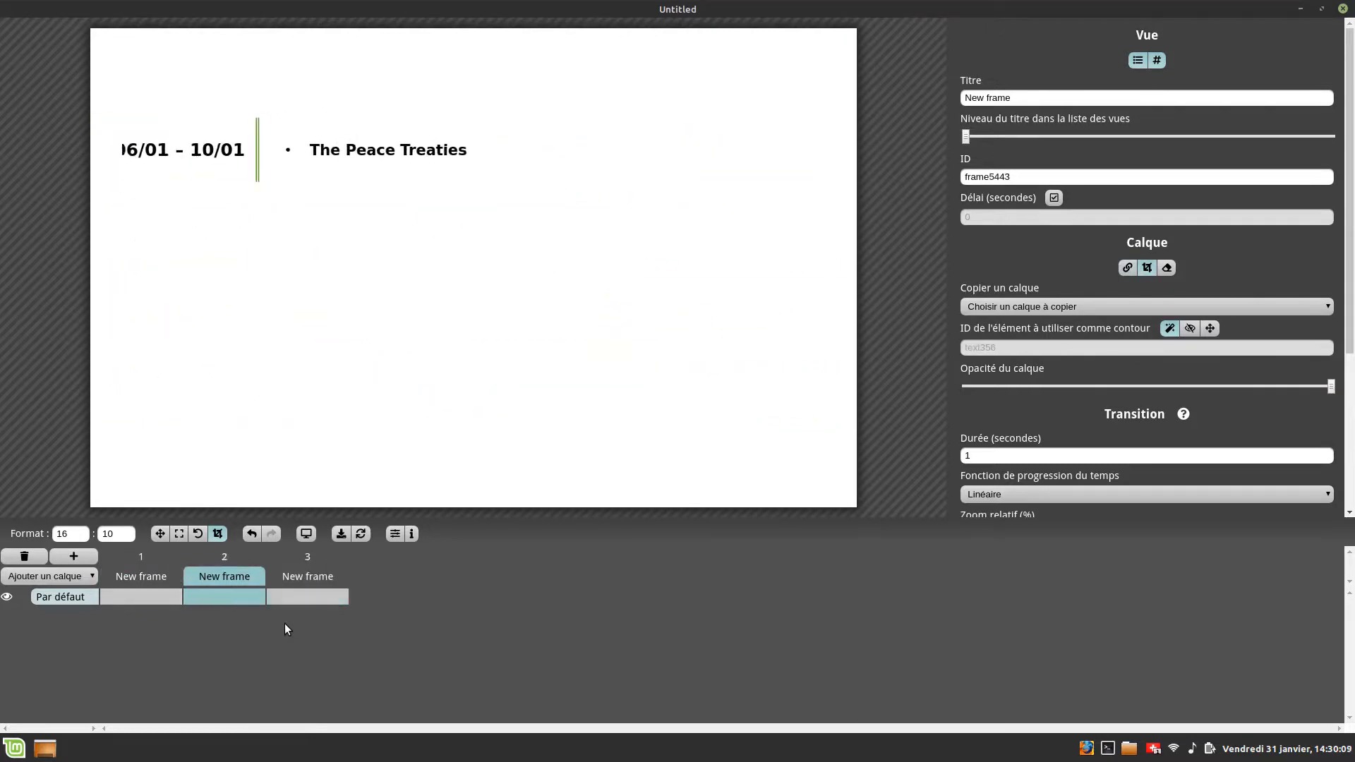
pyautogui.press('Left')
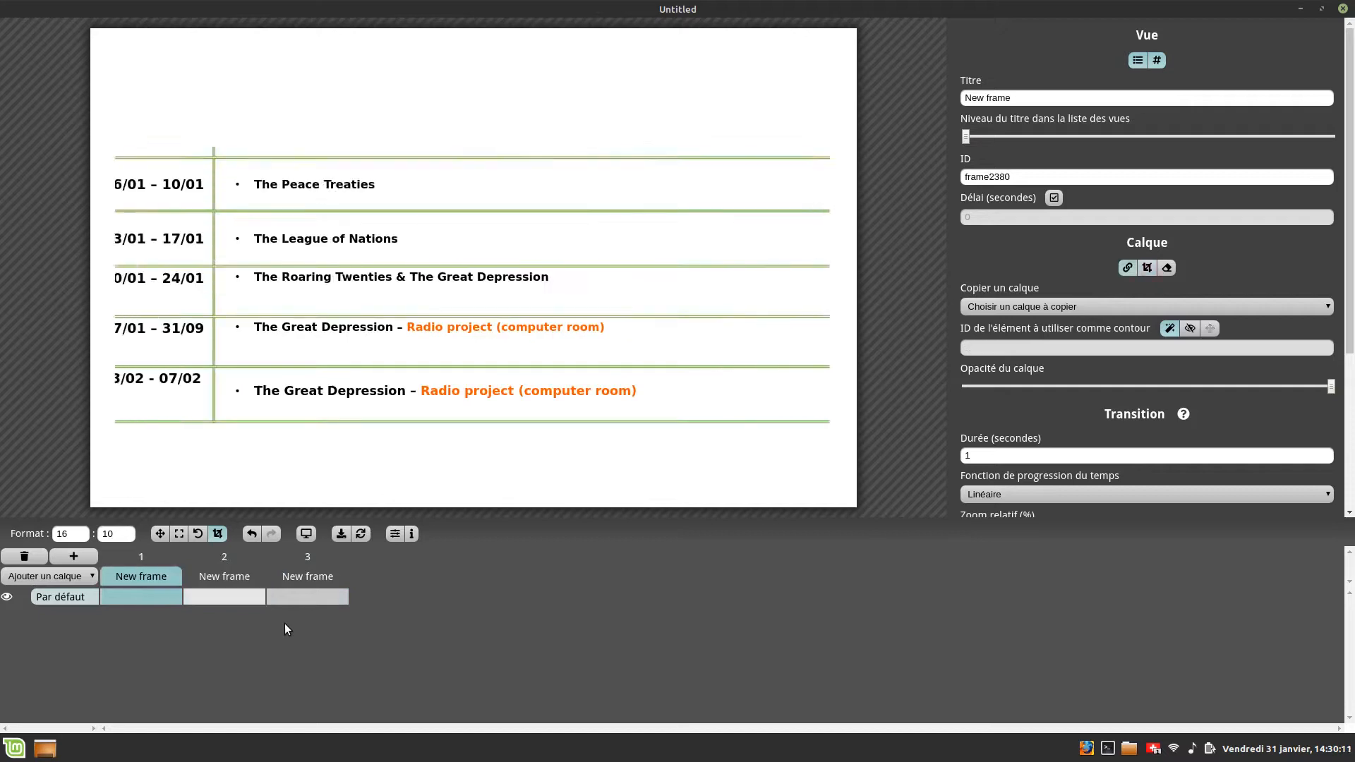